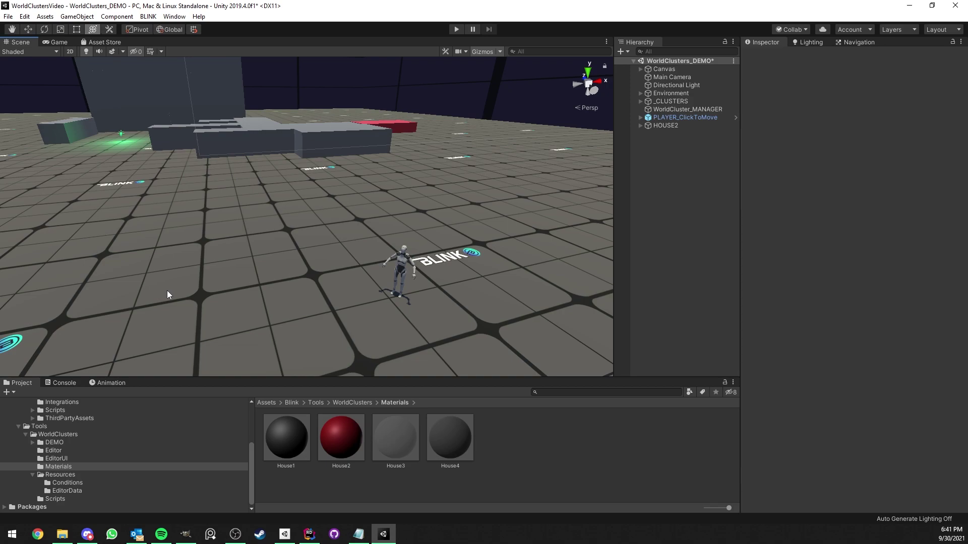
Step: Create a 3D cube, scale it uniformly to about 2.76 and place it beside the player character
click(77, 16)
mouse_move(101, 50)
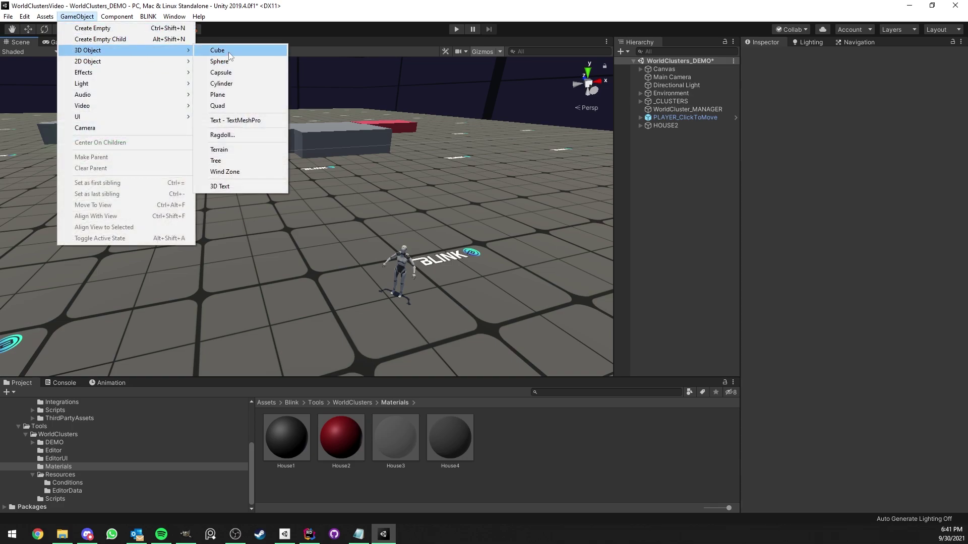
click(229, 50)
drag(301, 171, 218, 270)
drag(231, 256, 313, 245)
right_drag(295, 247, 279, 249)
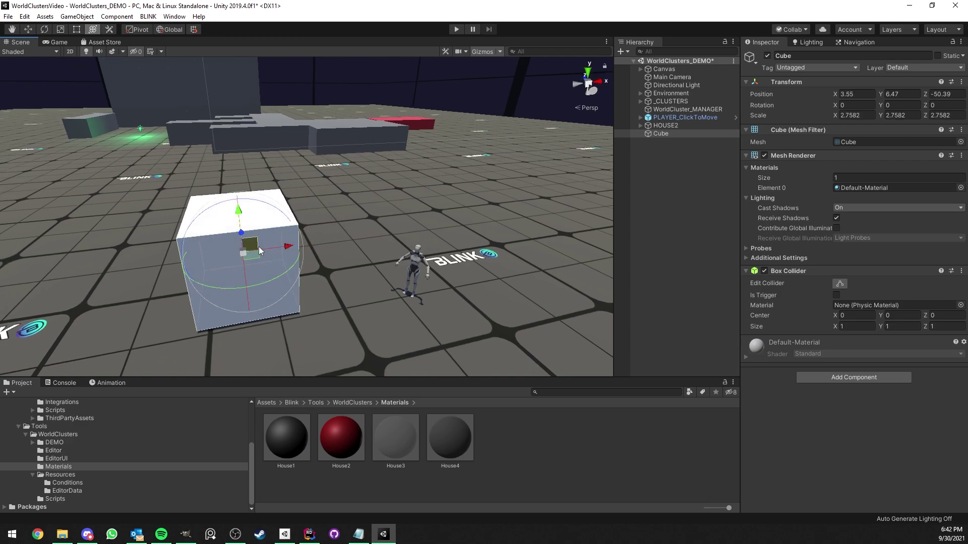
Step: Switch the handles to local orientation, stretch the cube to about 11.3 along X and rotate it about -16.7 degrees around Y
click(170, 29)
drag(328, 240, 437, 241)
drag(262, 272, 304, 276)
drag(243, 259, 251, 230)
drag(252, 179, 256, 182)
right_drag(289, 205, 284, 208)
alt+drag(285, 208, 446, 199)
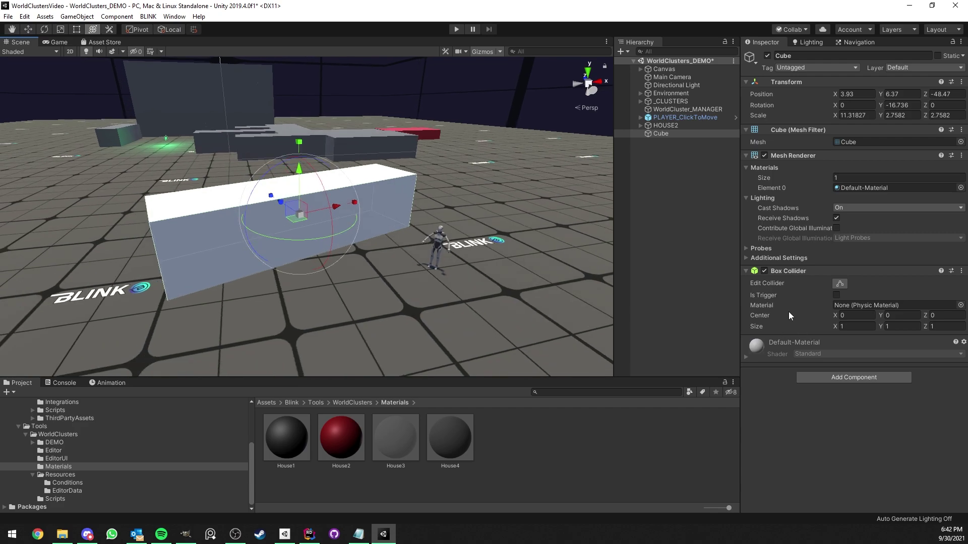
Step: Add a Cluster component to the cube and rename its cluster group to 1
click(828, 377)
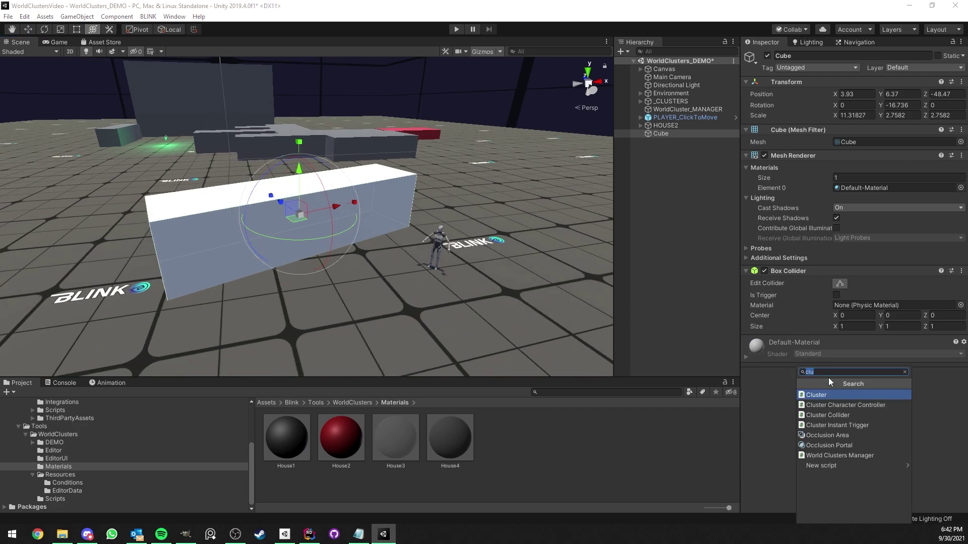
click(822, 394)
click(815, 387)
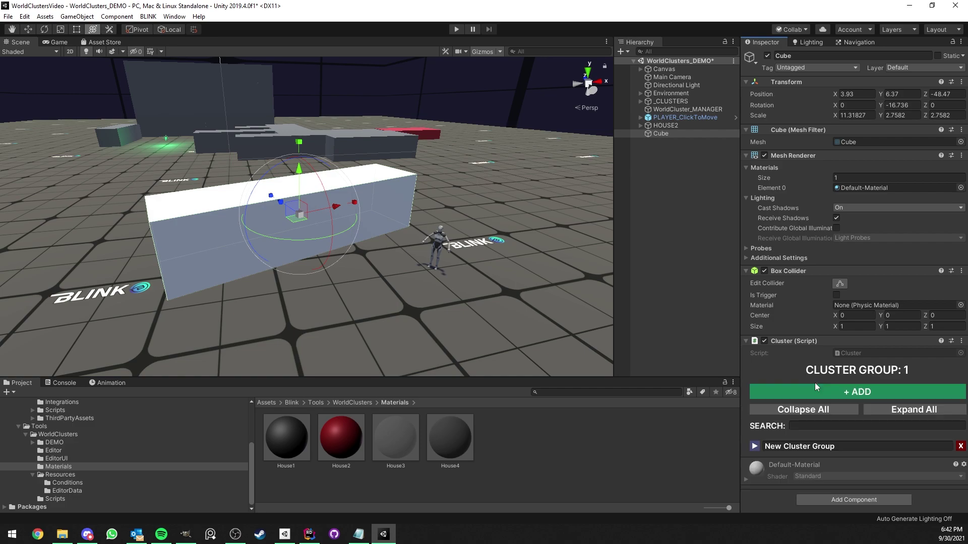
click(849, 447)
text(1)
Step: Add a Material Change entry to cluster group 1 and put the cube in its renderer list
click(754, 446)
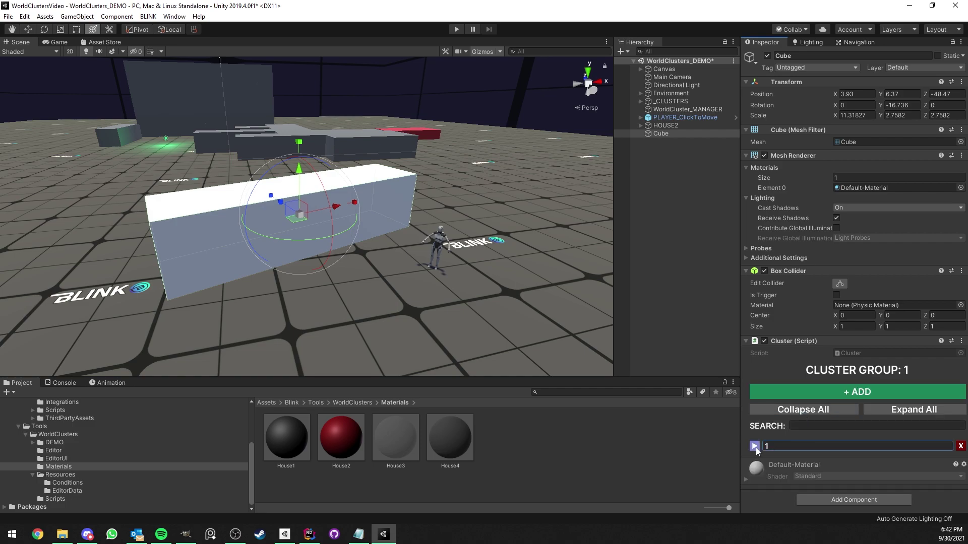
scroll(776, 447, down, 1)
click(790, 444)
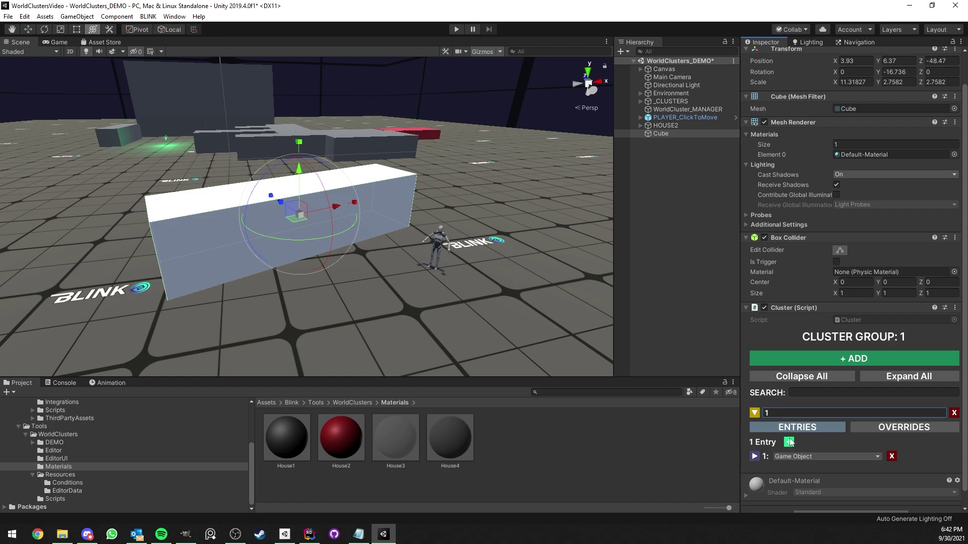
click(794, 439)
click(817, 419)
click(754, 441)
scroll(819, 413, down, 2)
drag(658, 135, 793, 386)
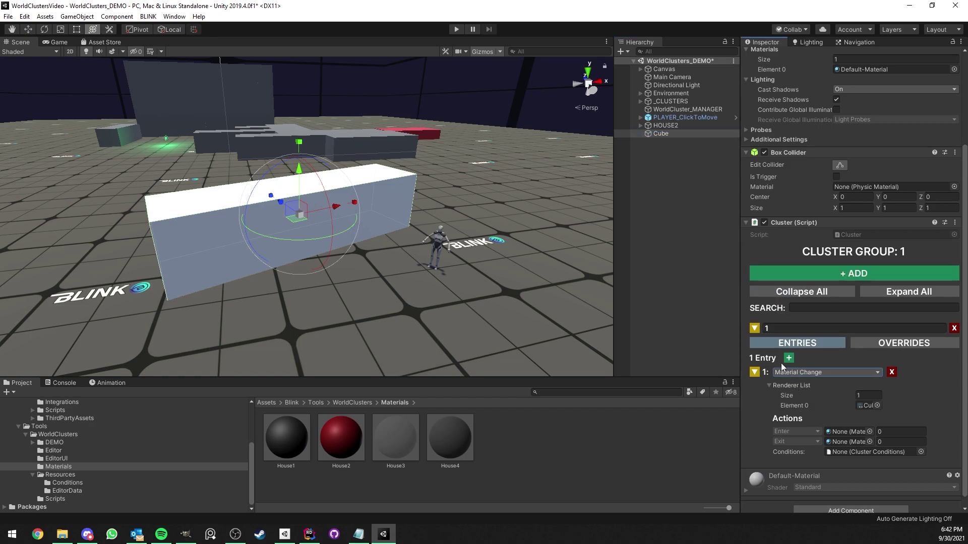
Step: Try the Game Object, Light and Renderer types on the cluster entry and return it to Material Change
scroll(780, 363, down, 1)
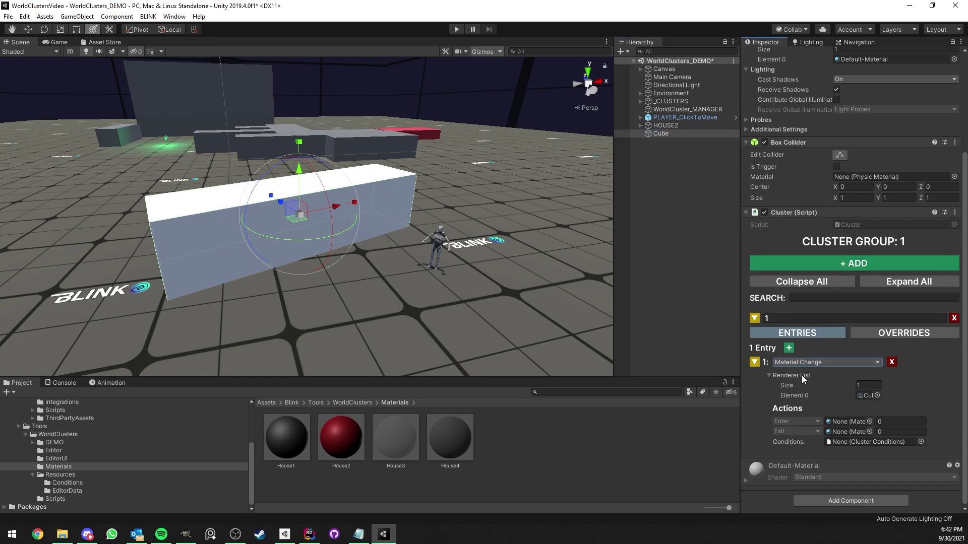
click(797, 362)
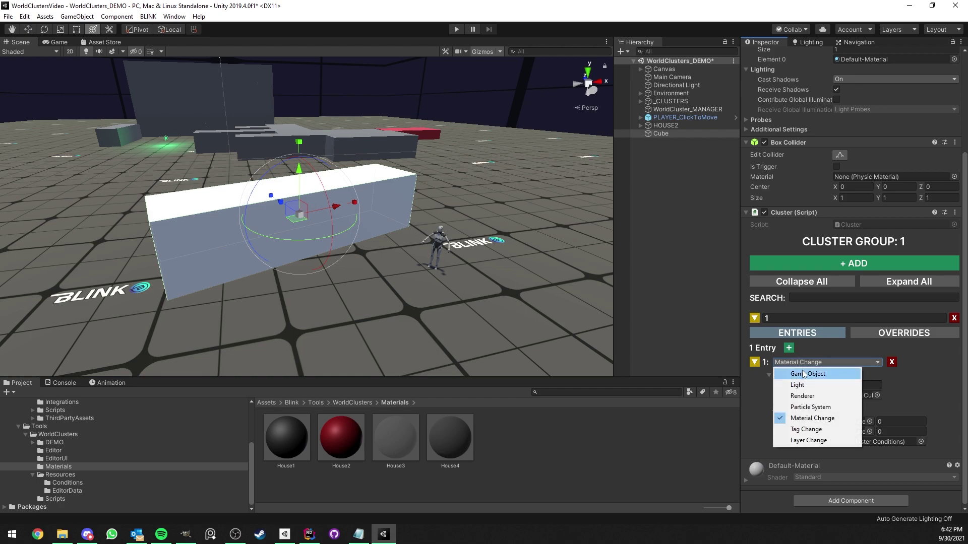
click(802, 375)
click(803, 383)
click(801, 402)
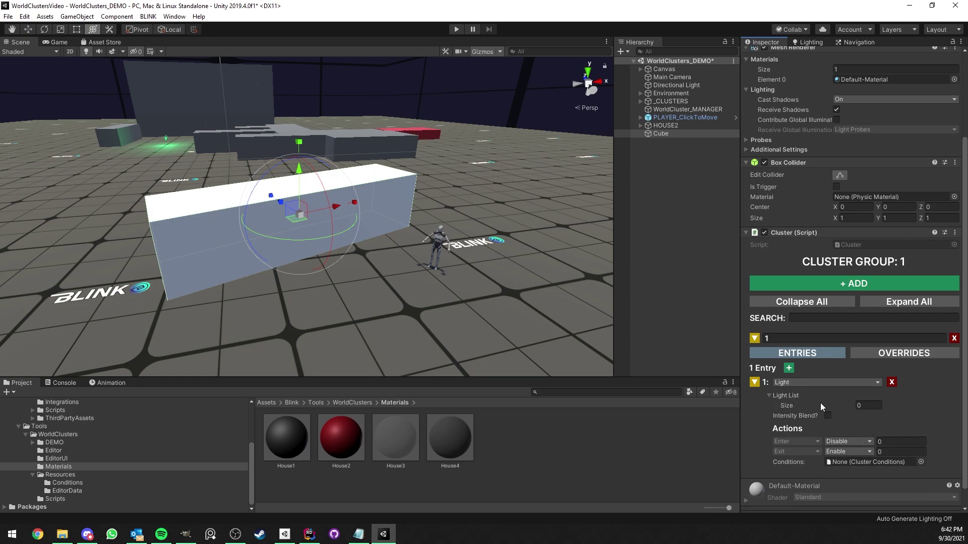
click(791, 385)
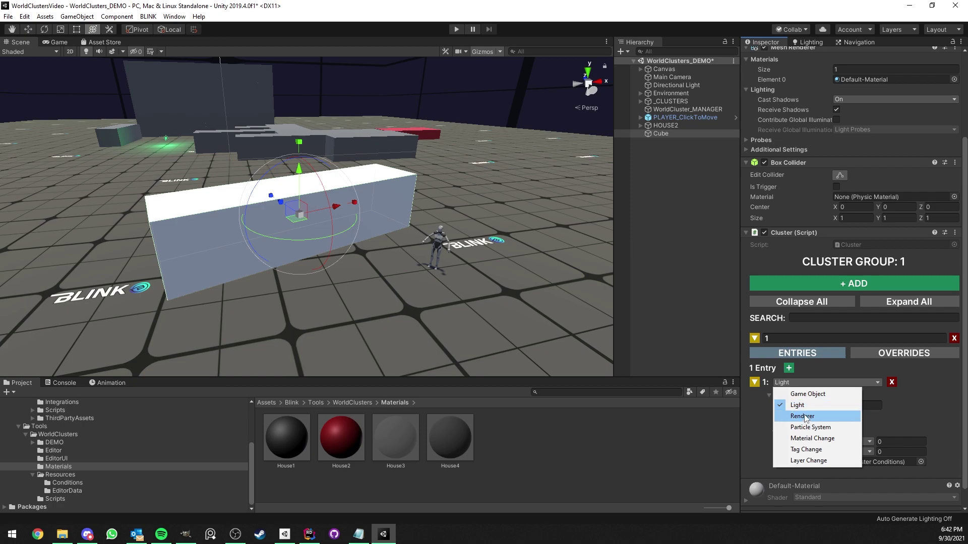
click(806, 416)
click(806, 382)
click(811, 438)
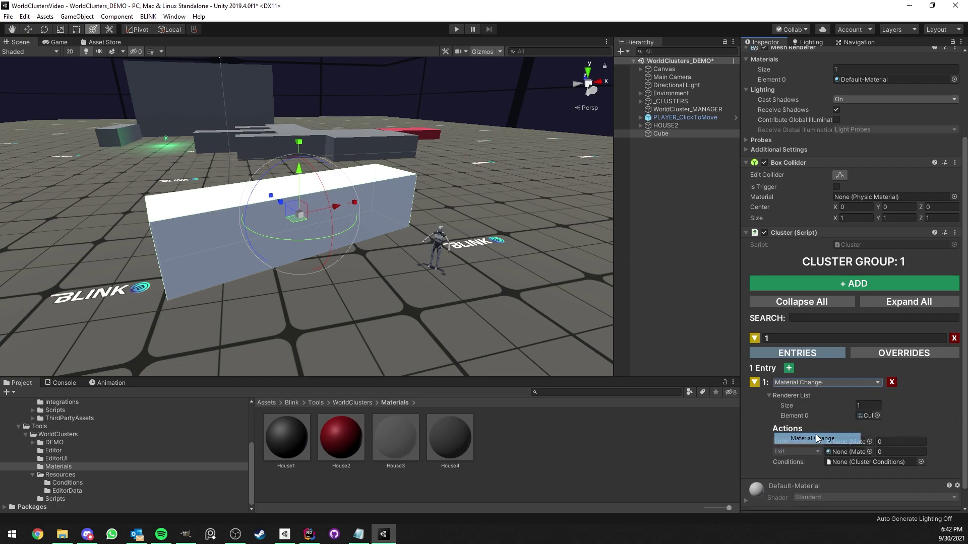
Step: Reselect the cube and lock the Inspector on it with the Cluster component in view
right_drag(436, 270, 438, 266)
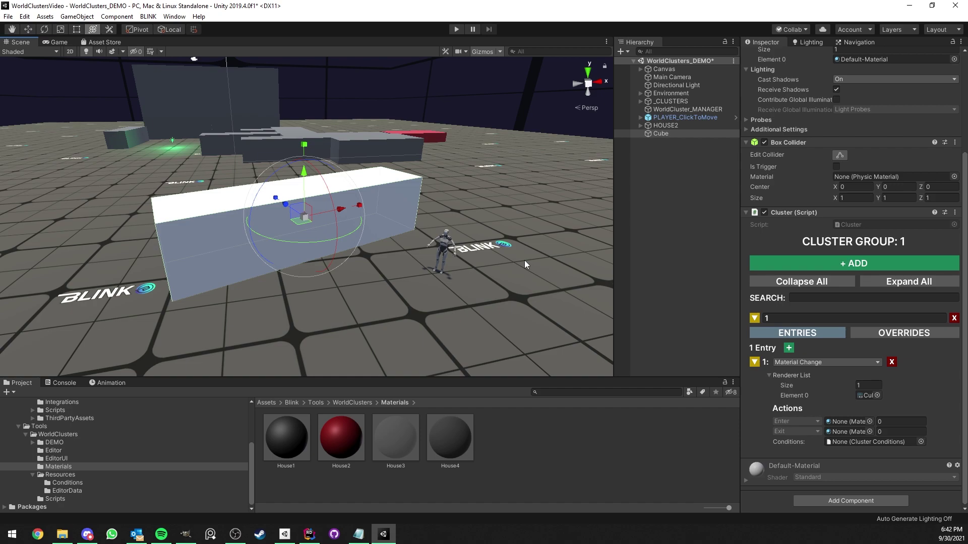
click(648, 202)
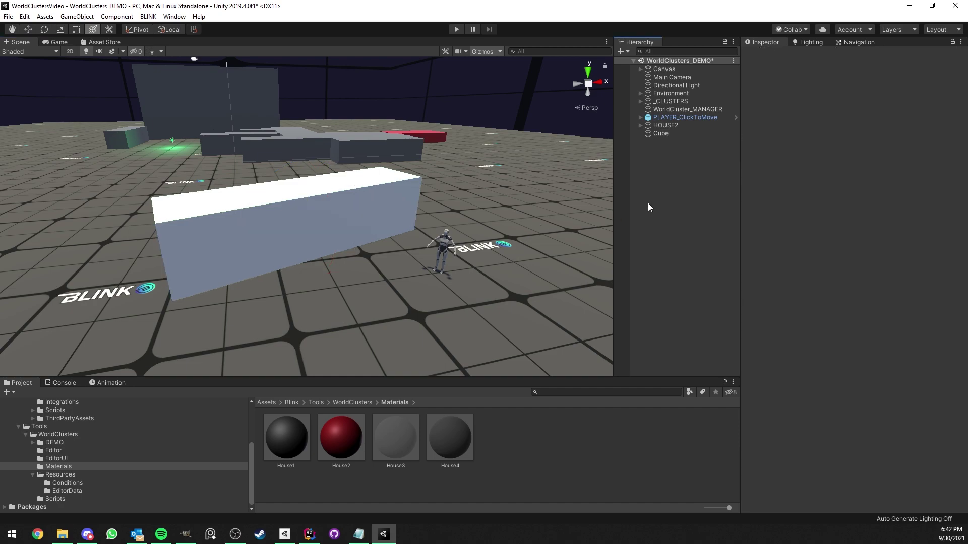
click(661, 135)
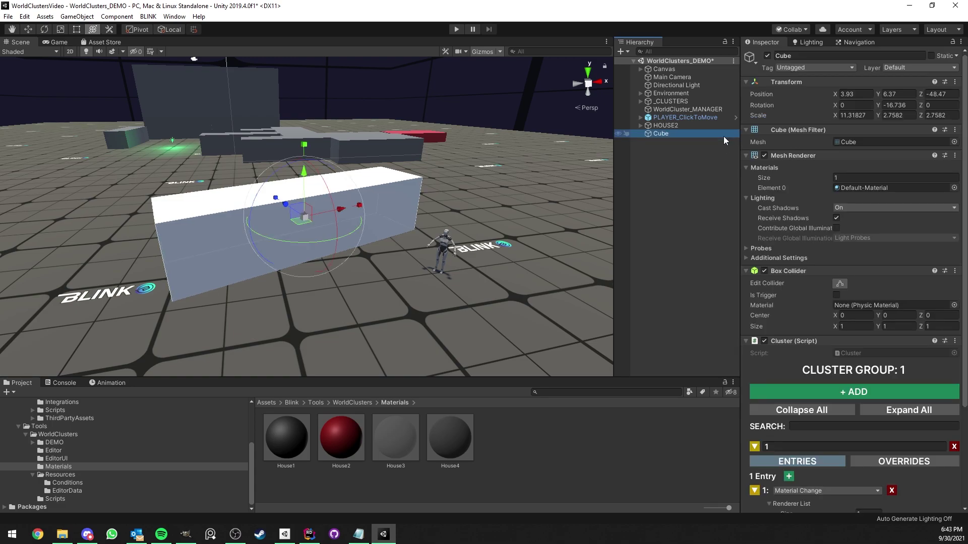
scroll(802, 193, down, 5)
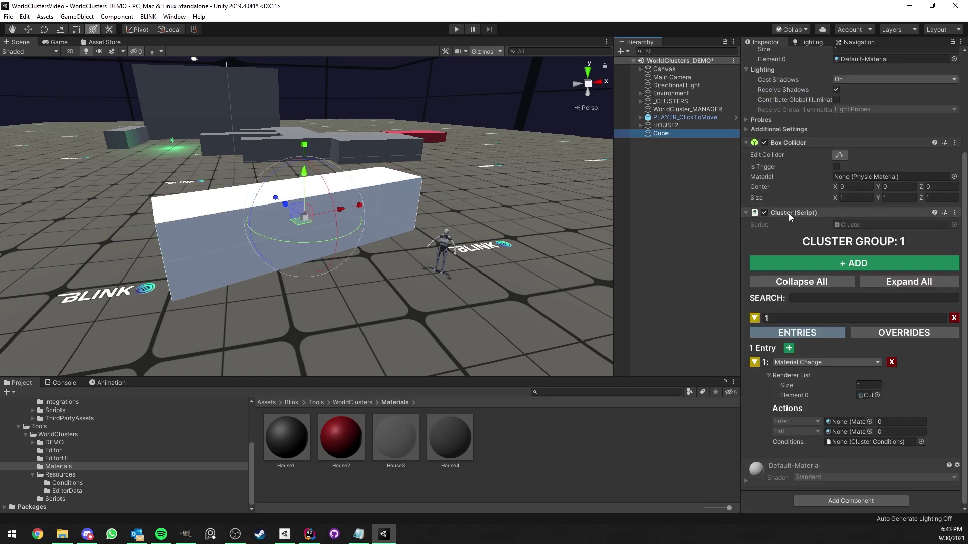
click(952, 43)
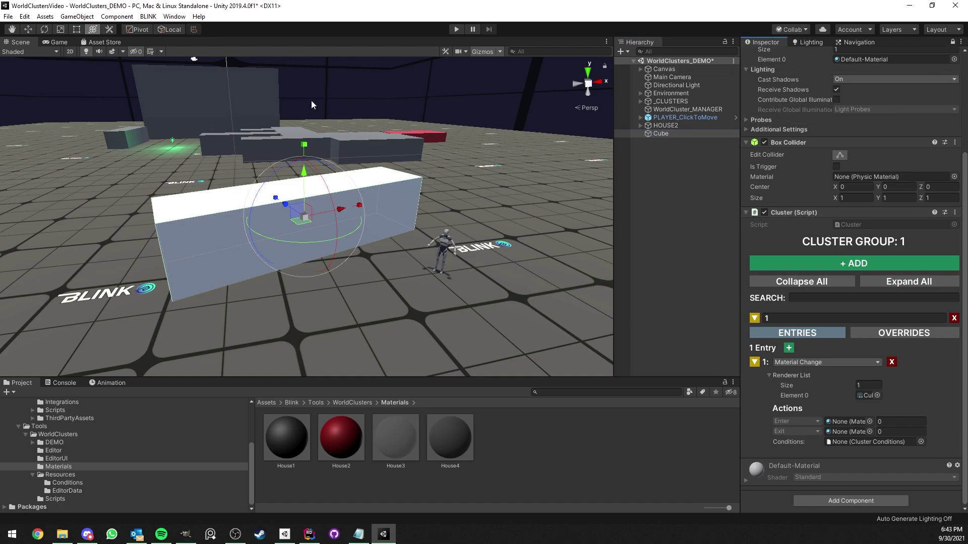
Step: Open the utilities of the World Clusters Manager
click(149, 17)
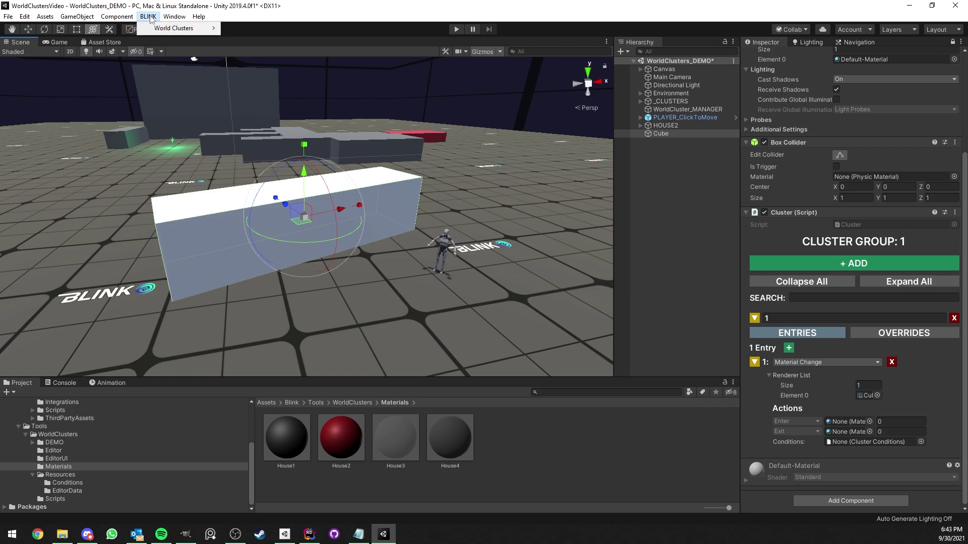
mouse_move(171, 29)
click(238, 29)
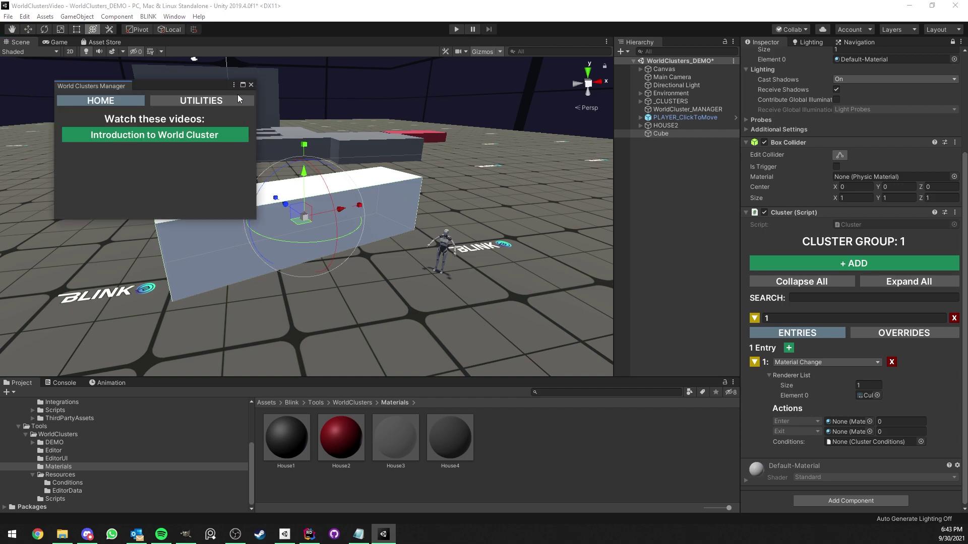
click(198, 101)
Step: Expand the _CLUSTERS hierarchy and assign HOUSE as a game object parent in the World Clusters Manager
middle_drag(315, 116, 365, 237)
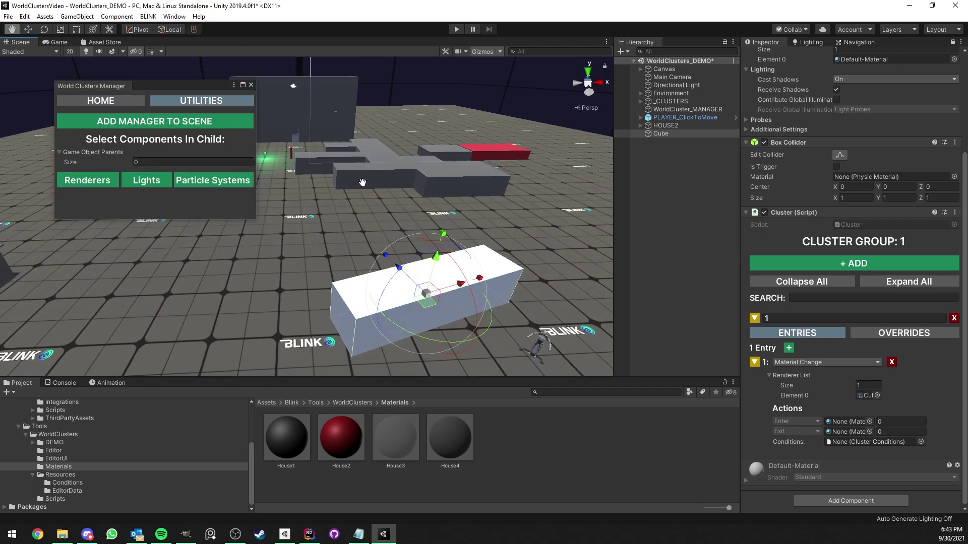
alt+click(641, 101)
double_click(661, 108)
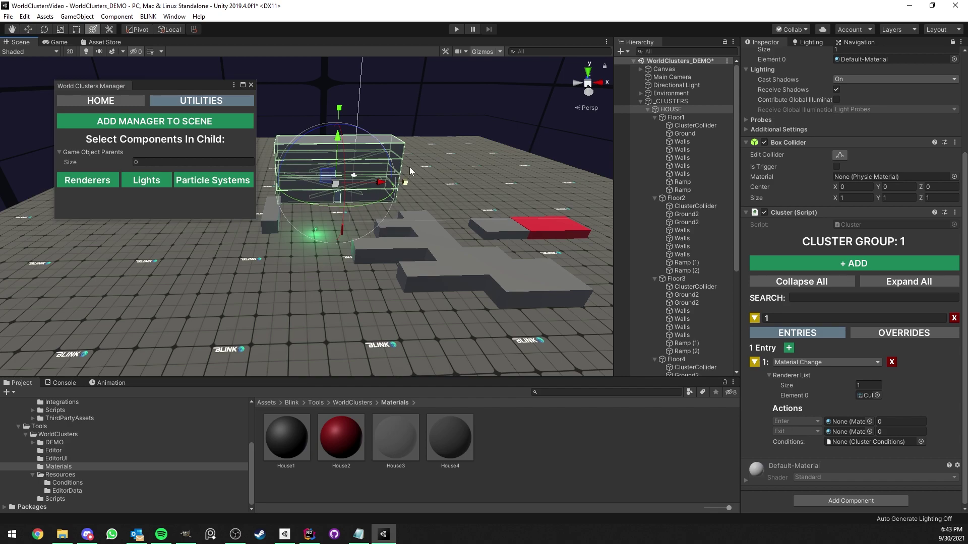
scroll(688, 157, down, 2)
scroll(689, 156, up, 2)
drag(674, 111, 89, 154)
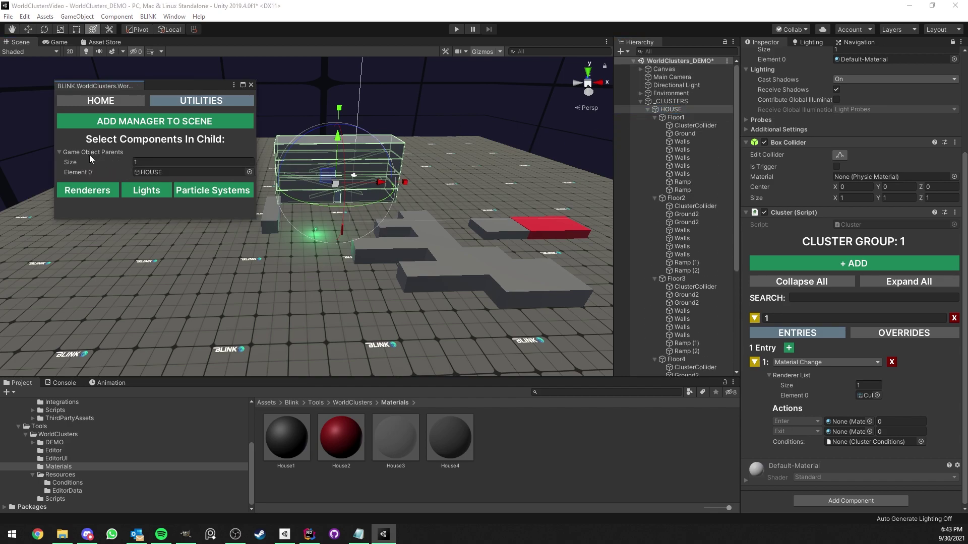
Step: Select every renderer inside HOUSE and look through the selected floor parts in the hierarchy
click(91, 190)
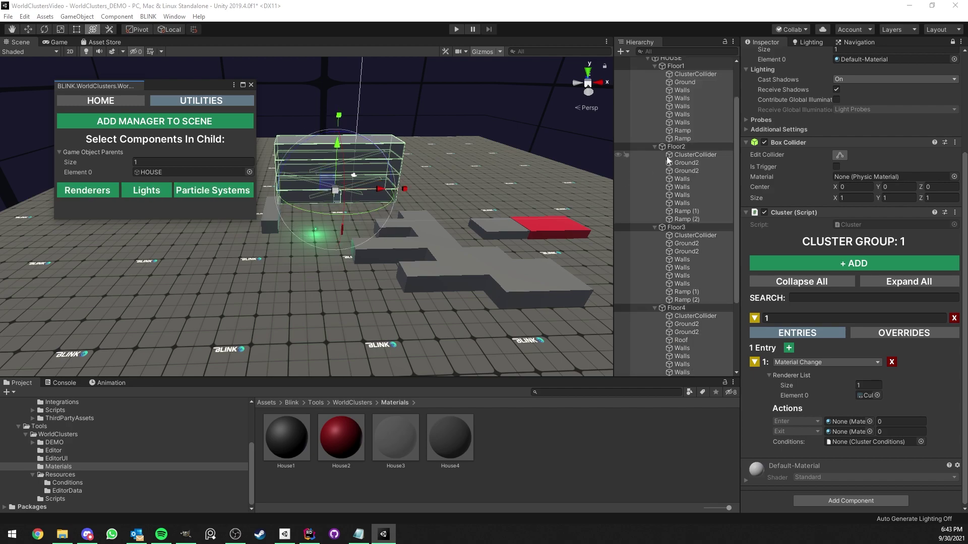
scroll(676, 220, up, 3)
scroll(691, 192, down, 6)
scroll(691, 191, up, 6)
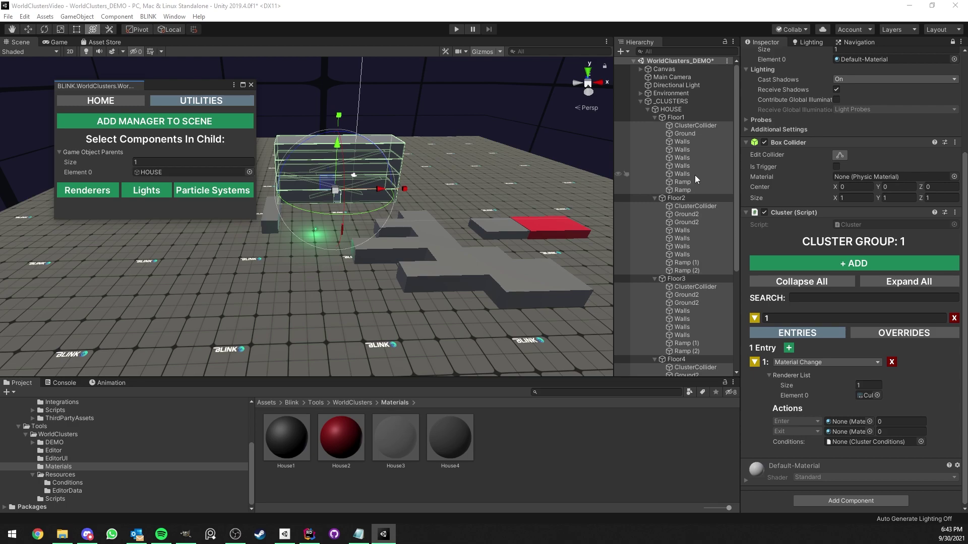
scroll(694, 174, down, 3)
Step: Add LIGHT_CLUSTER as a second game object parent and select all lights inside the listed parents
click(136, 192)
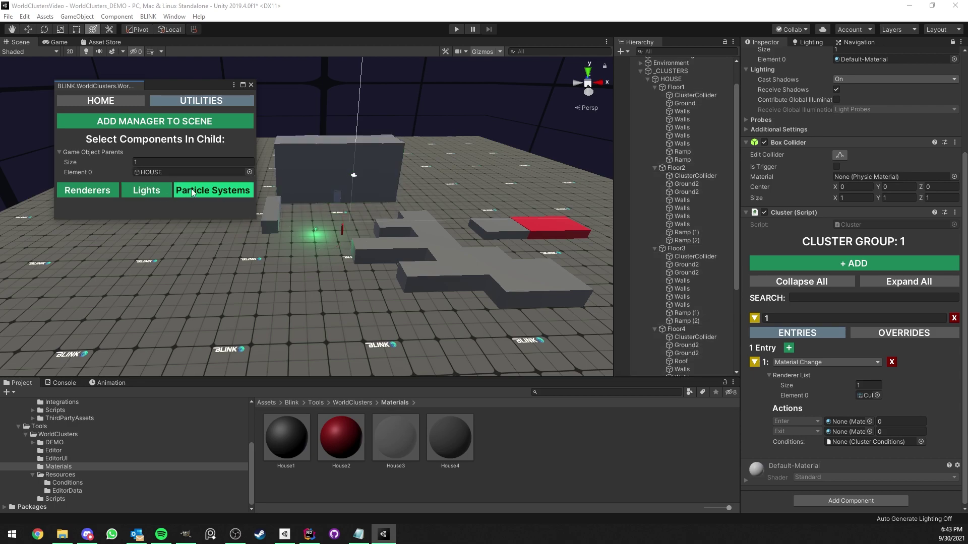
scroll(688, 169, down, 6)
scroll(688, 169, down, 3)
mouse_move(142, 158)
mouse_down()
mouse_move(116, 160)
mouse_move(126, 162)
mouse_up()
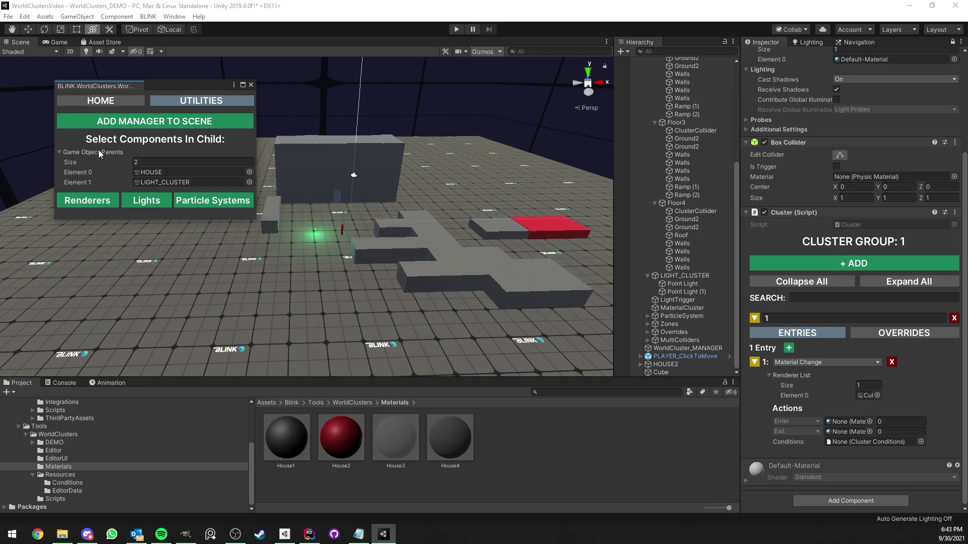
click(145, 201)
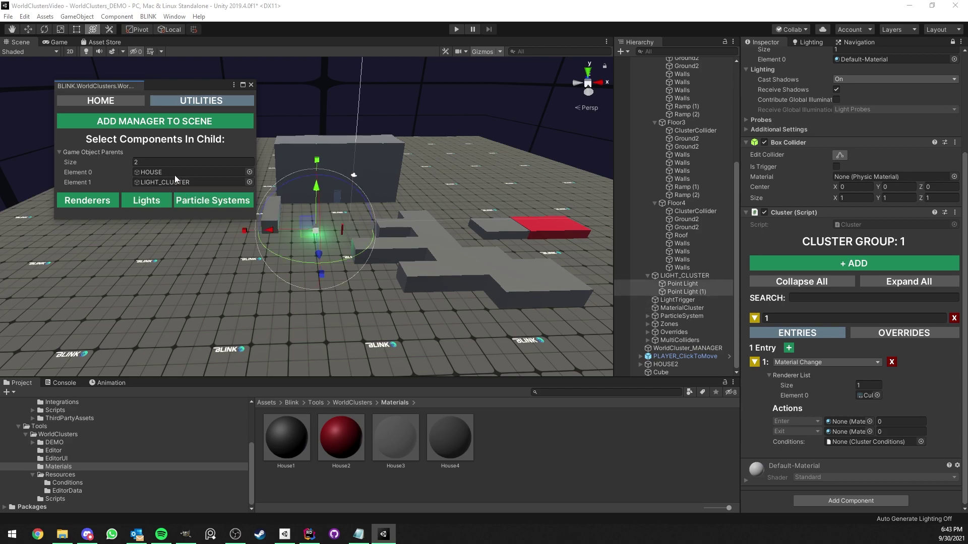
Step: Add all renderers of HOUSE and LIGHT_CLUSTER to the cube entry's renderer list and close the World Clusters Manager
click(89, 201)
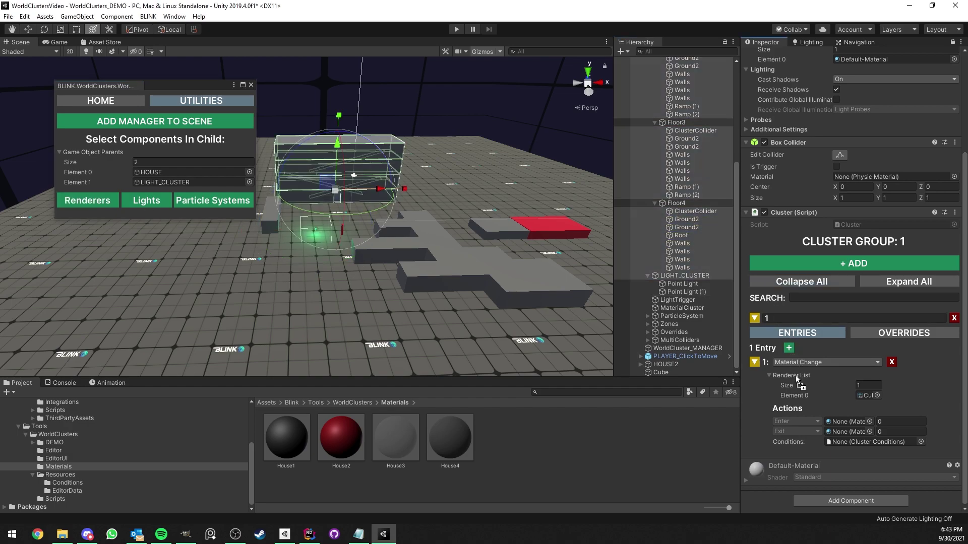
drag(796, 376, 807, 376)
scroll(863, 357, down, 10)
scroll(875, 328, up, 10)
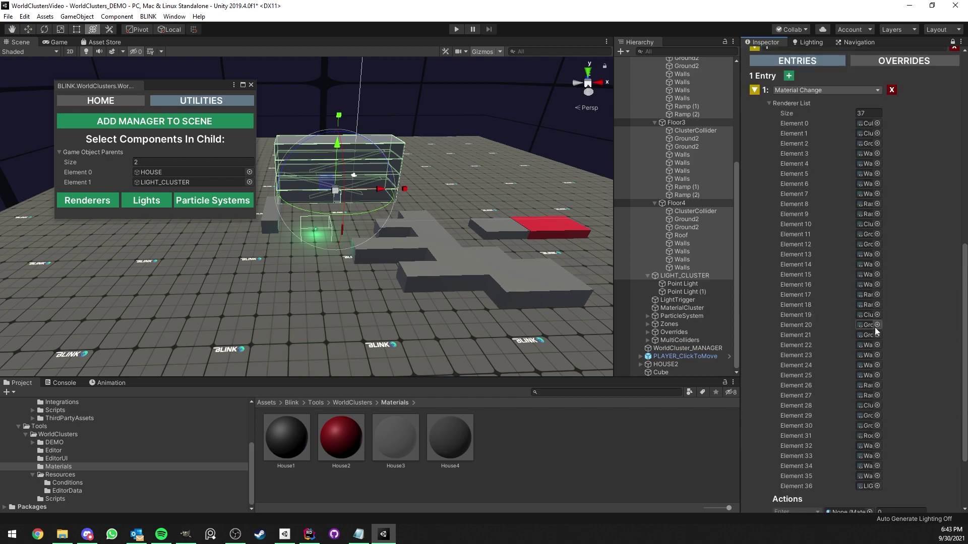
scroll(875, 327, down, 8)
click(251, 87)
scroll(851, 207, up, 7)
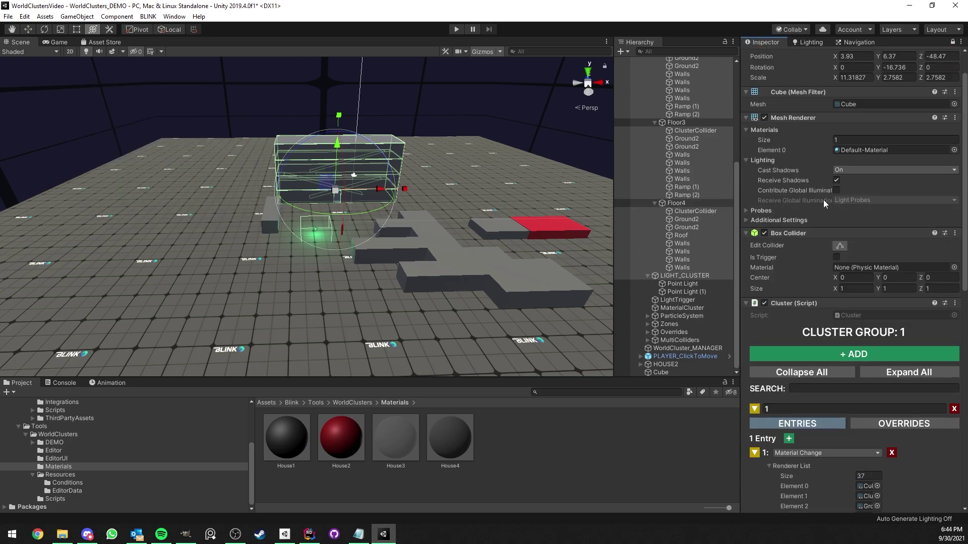
Step: Reset the entry's renderer list size to 1 and collapse the _CLUSTERS hierarchy
scroll(839, 177, down, 8)
key(BackSpace)
key(BackSpace)
text(1)
key(Return)
scroll(712, 182, up, 5)
scroll(706, 174, up, 2)
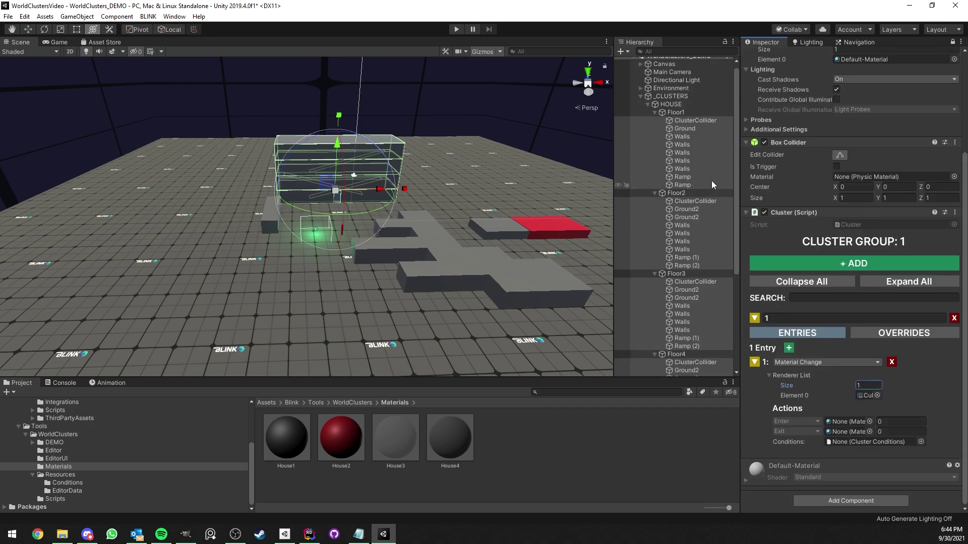
click(639, 98)
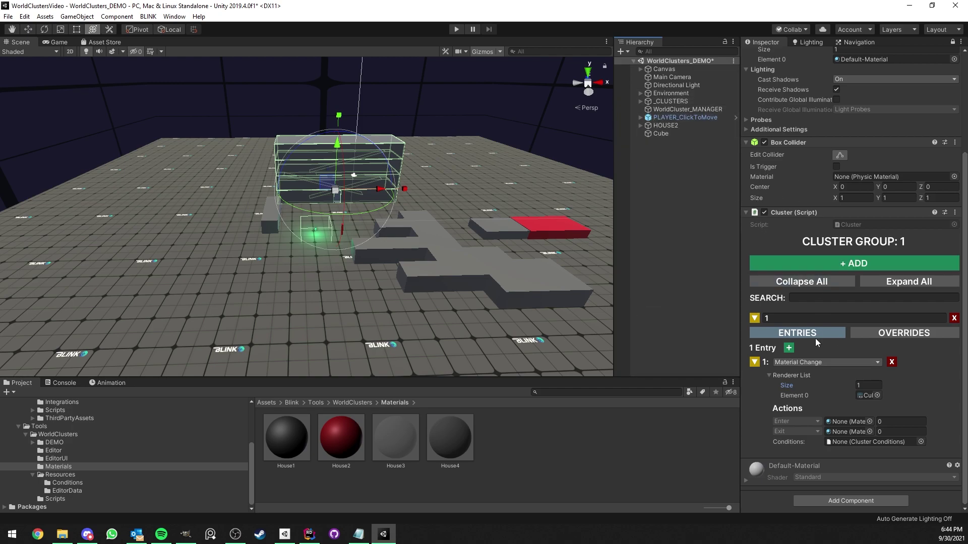
Step: Apply the House1 material to the long cube beside the player character
middle_drag(510, 254, 403, 112)
scroll(404, 112, down, 2)
scroll(404, 167, up, 3)
middle_drag(409, 262, 358, 206)
drag(286, 434, 233, 211)
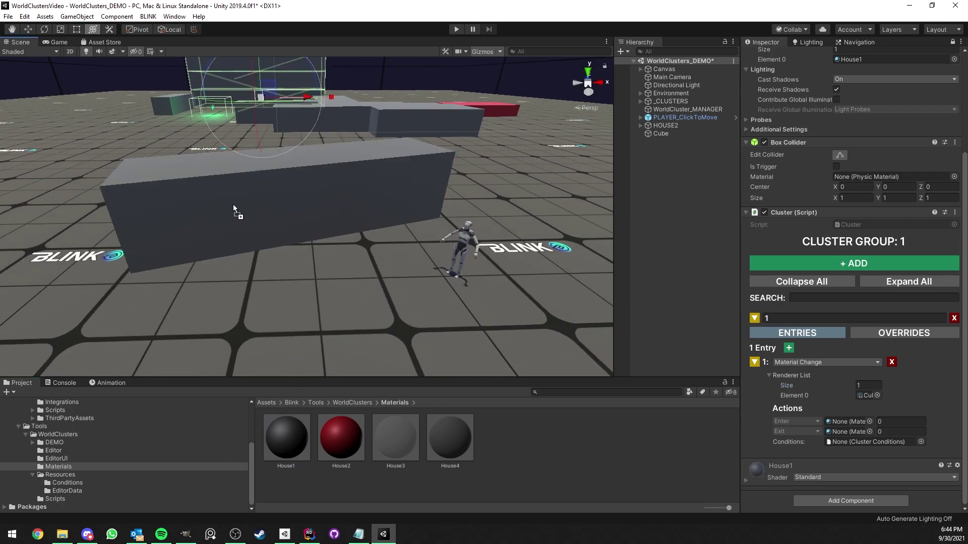
middle_drag(340, 200, 324, 220)
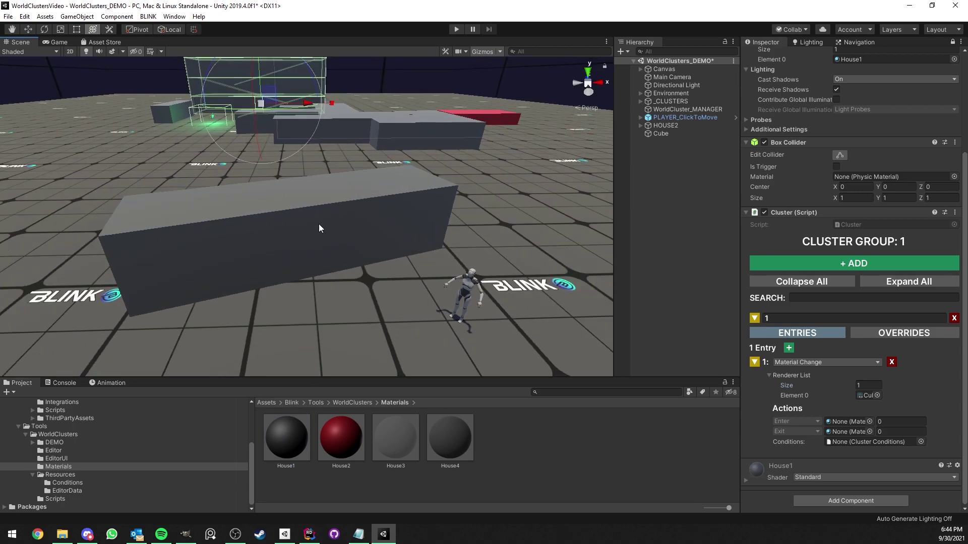
Step: Set the material change entry to use House4 on enter and House1 on exit, with the PlayerName condition
right_drag(293, 225, 303, 228)
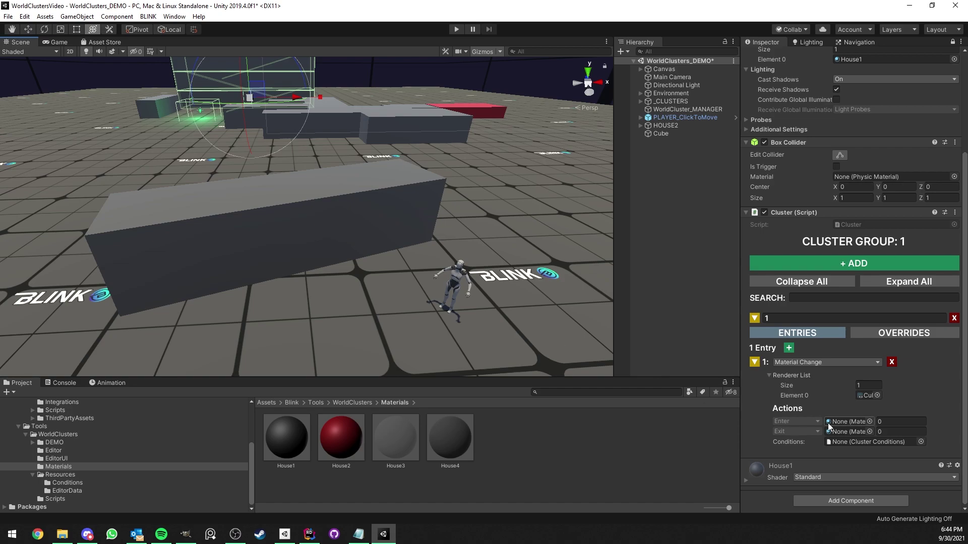
drag(743, 347, 734, 347)
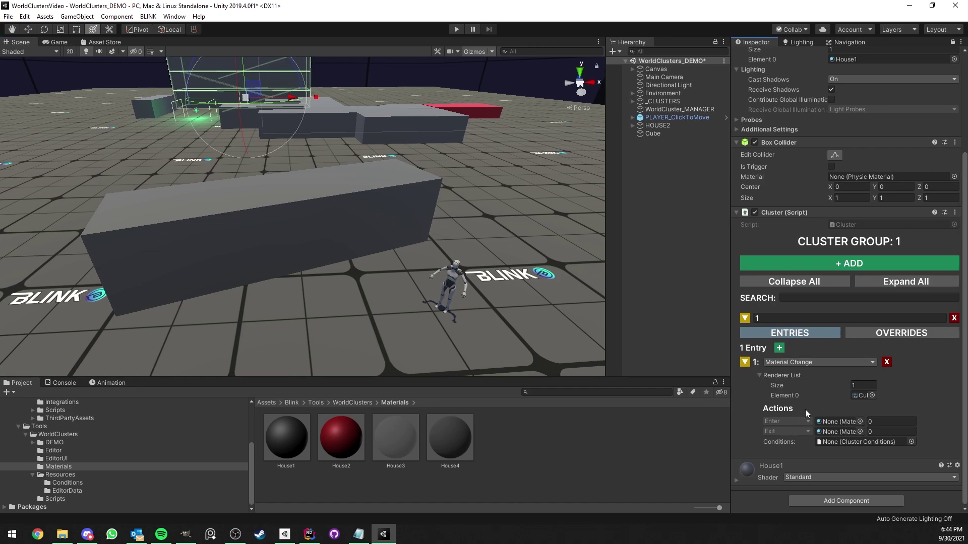
drag(445, 438, 826, 426)
drag(292, 434, 833, 434)
click(911, 442)
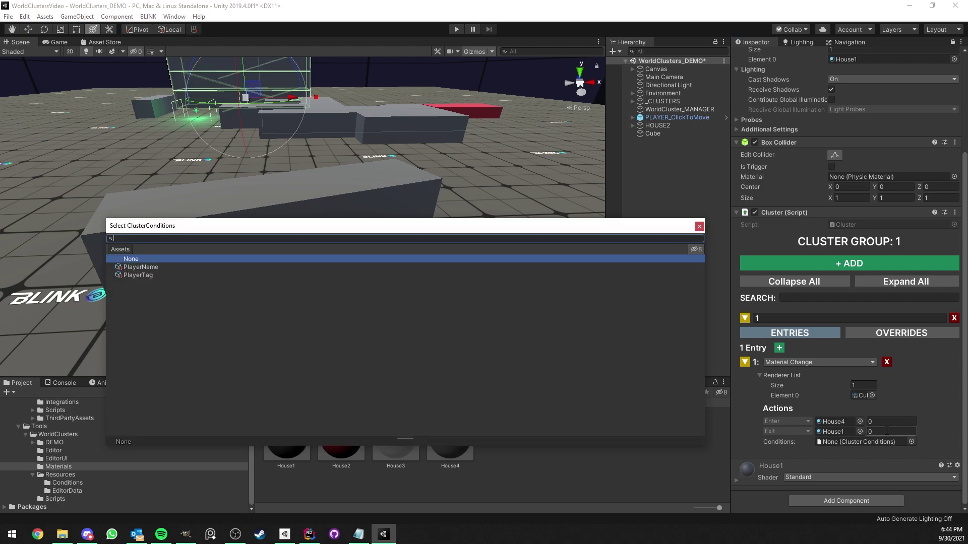
click(147, 268)
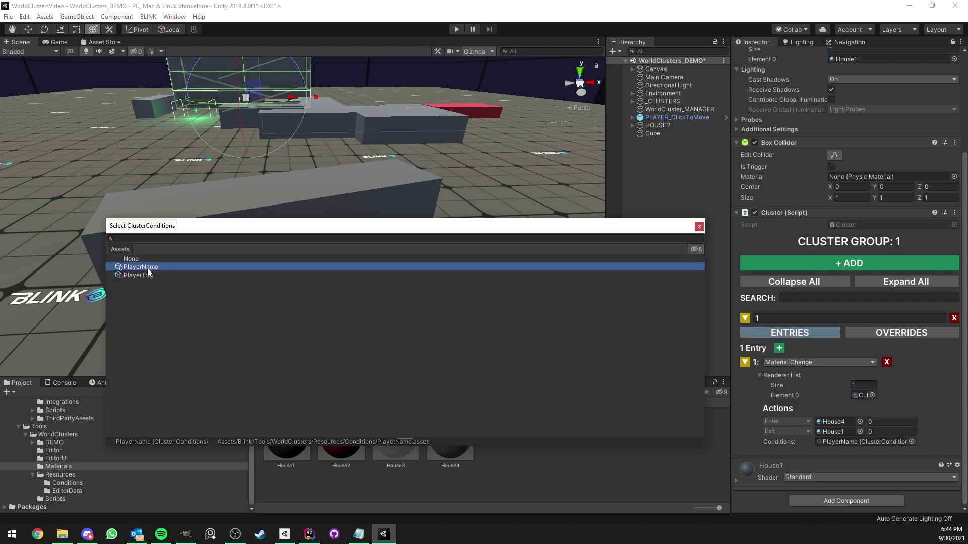
double_click(269, 268)
Step: Add a Cluster Collider component to the long cube
click(859, 498)
text(clu)
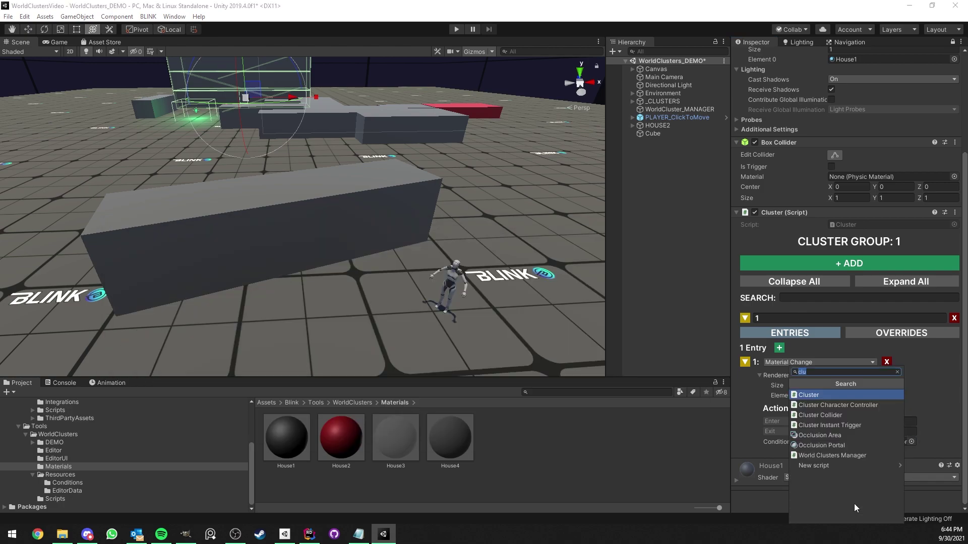
click(834, 416)
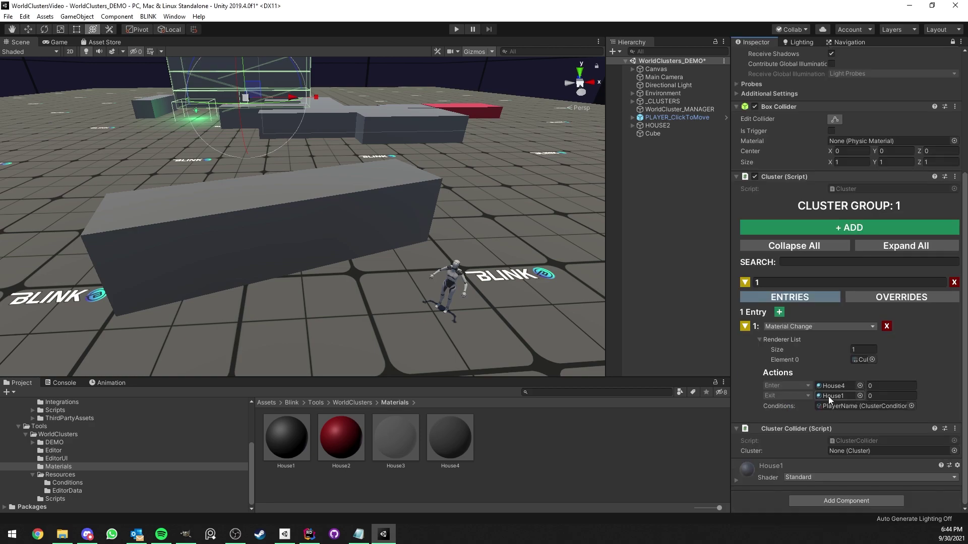
scroll(828, 396, up, 5)
scroll(823, 274, down, 5)
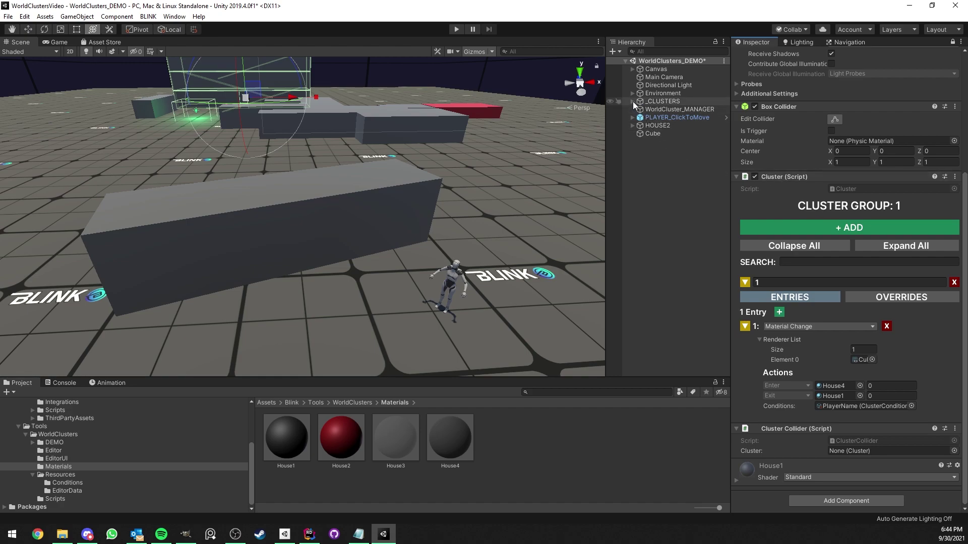
Step: Unlock the Inspector and examine how the ClusterCollider objects under HOUSE's Floor1 and Floor2 are set up, then collapse _CLUSTERS
click(952, 42)
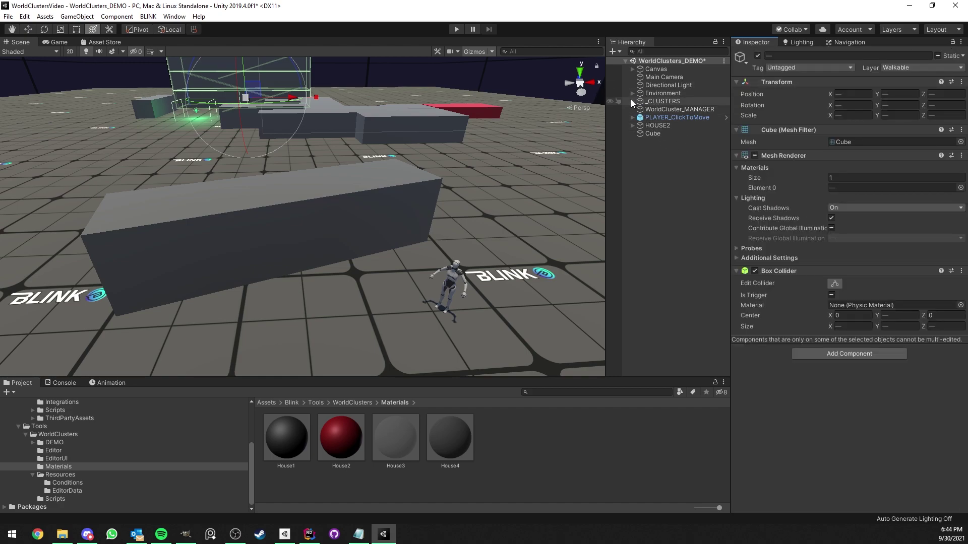
click(632, 101)
click(655, 110)
click(647, 117)
click(647, 125)
click(647, 133)
click(646, 140)
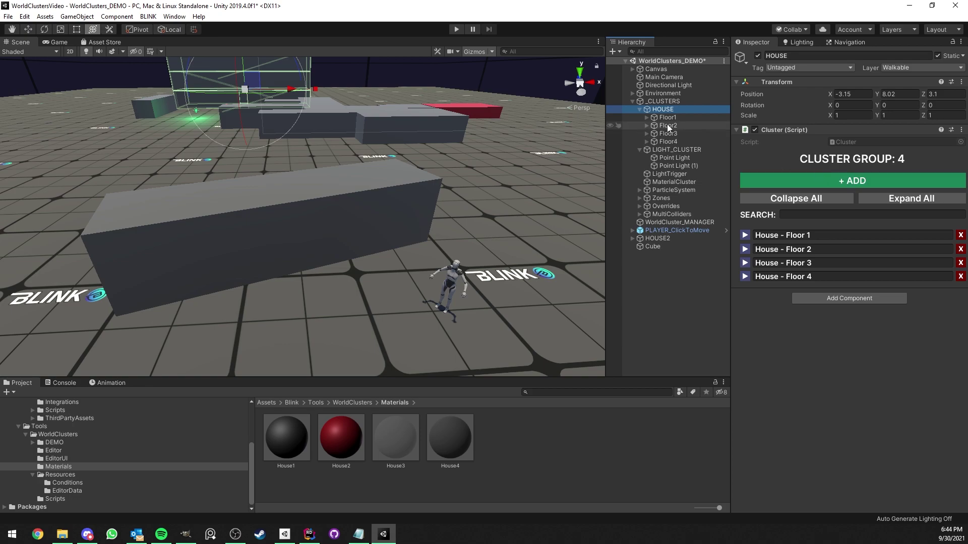
click(647, 116)
double_click(661, 125)
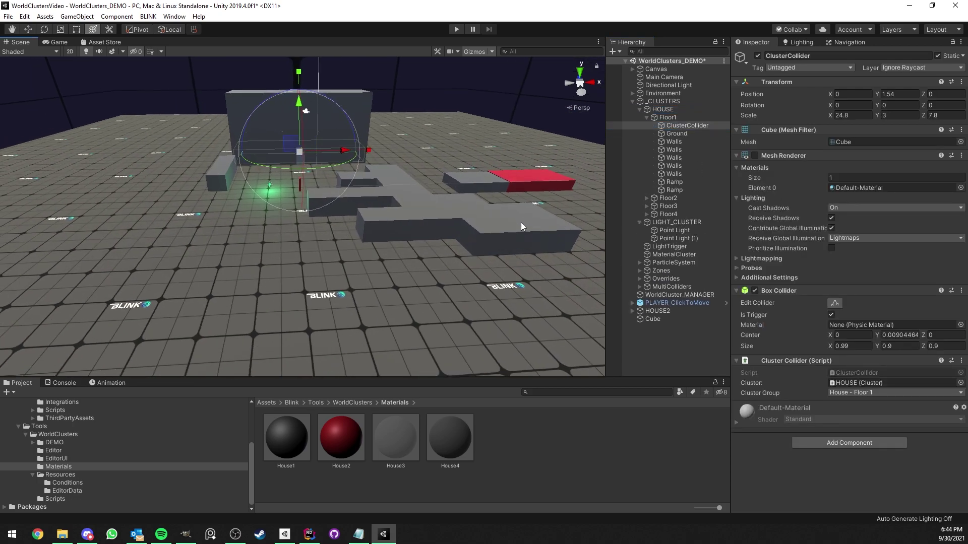
scroll(522, 227, up, 3)
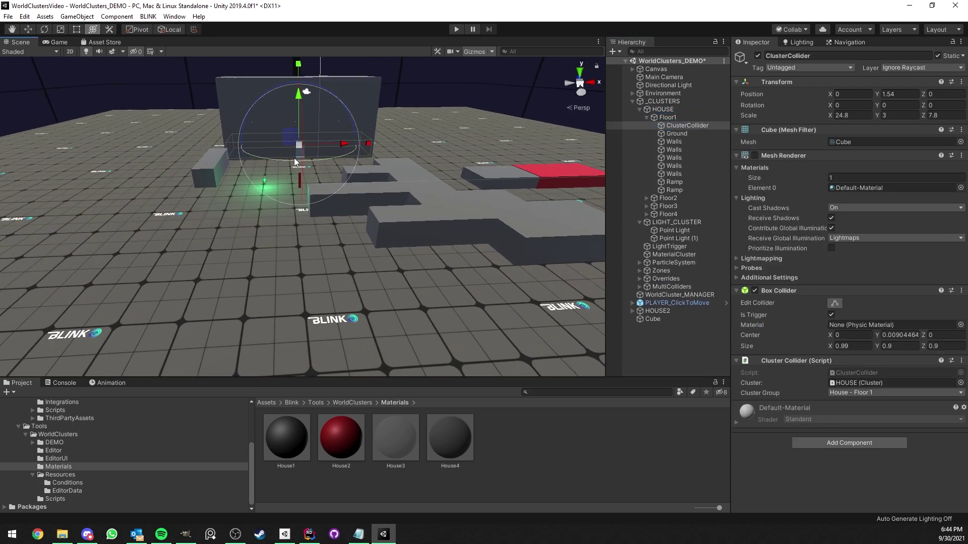
click(647, 198)
double_click(668, 206)
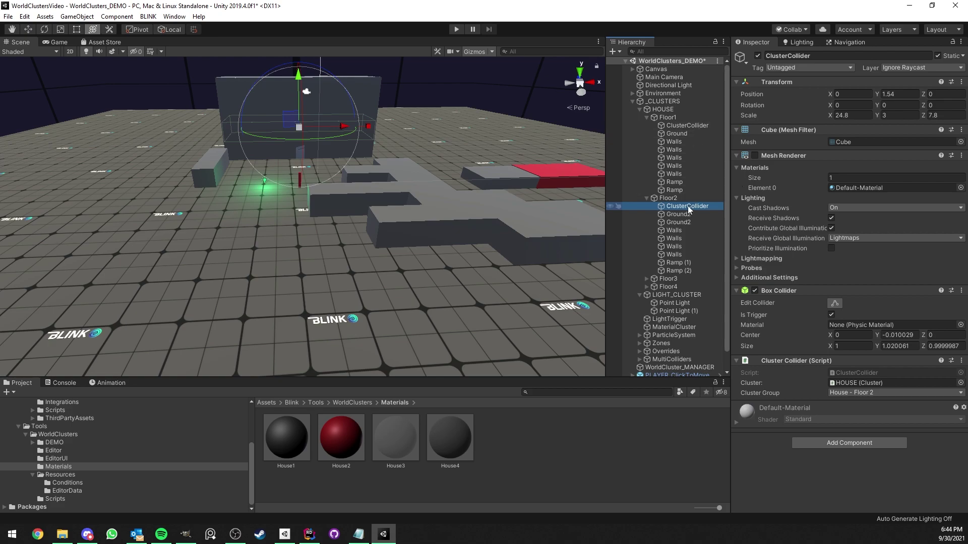
click(633, 101)
Step: Move the cube's Cluster component above its Box Collider and make the Box Collider a trigger
click(661, 133)
scroll(470, 184, down, 1)
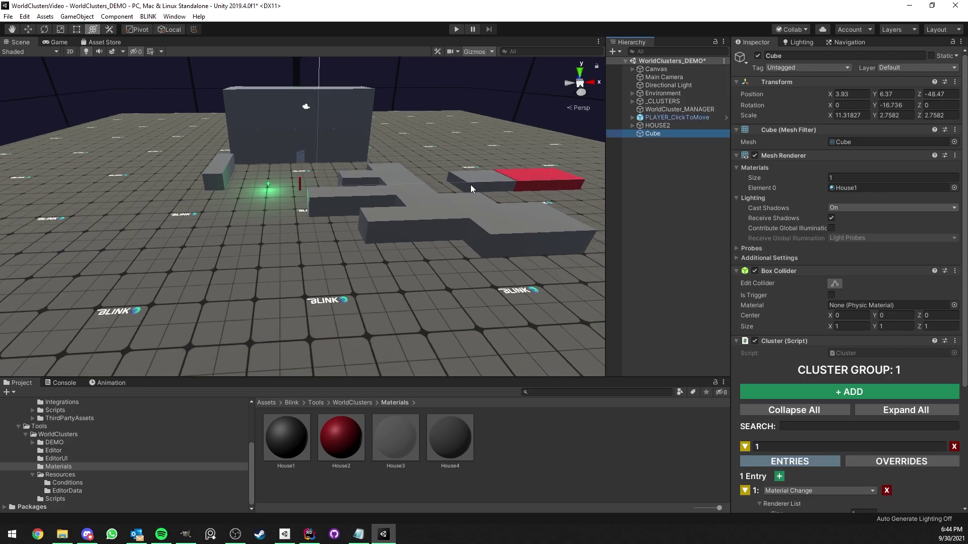
scroll(771, 228, down, 5)
right_click(785, 176)
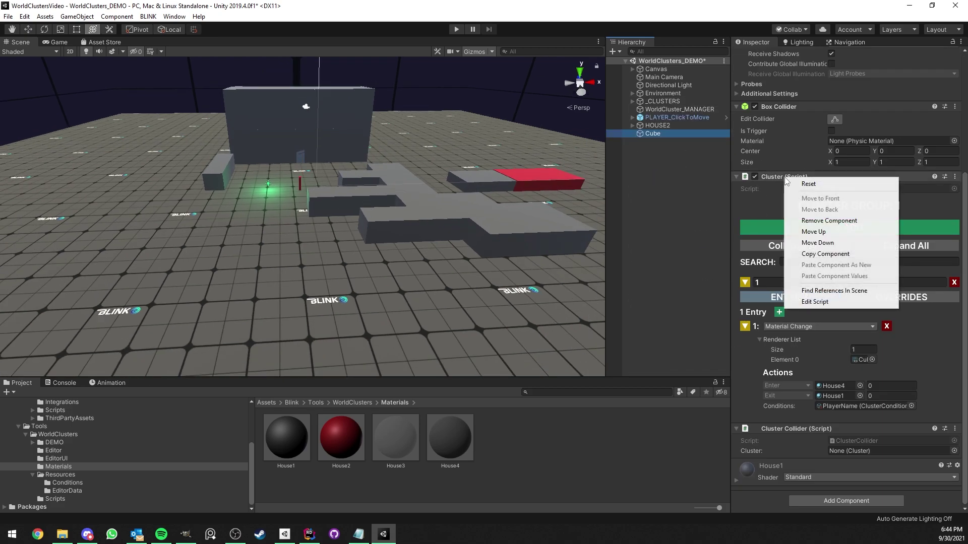
click(828, 232)
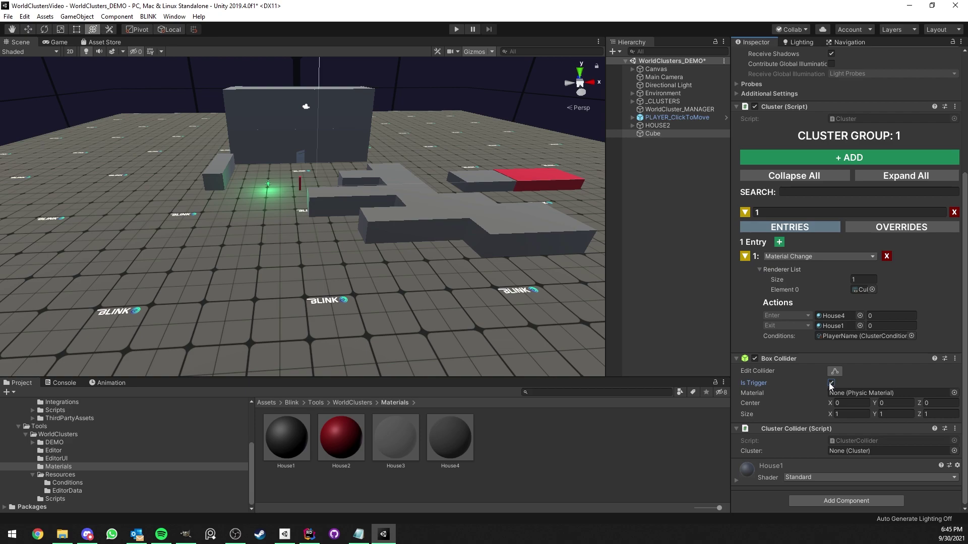
Step: Assign the cube itself as the Cluster Collider's cluster and choose cluster group 1
drag(653, 135, 857, 450)
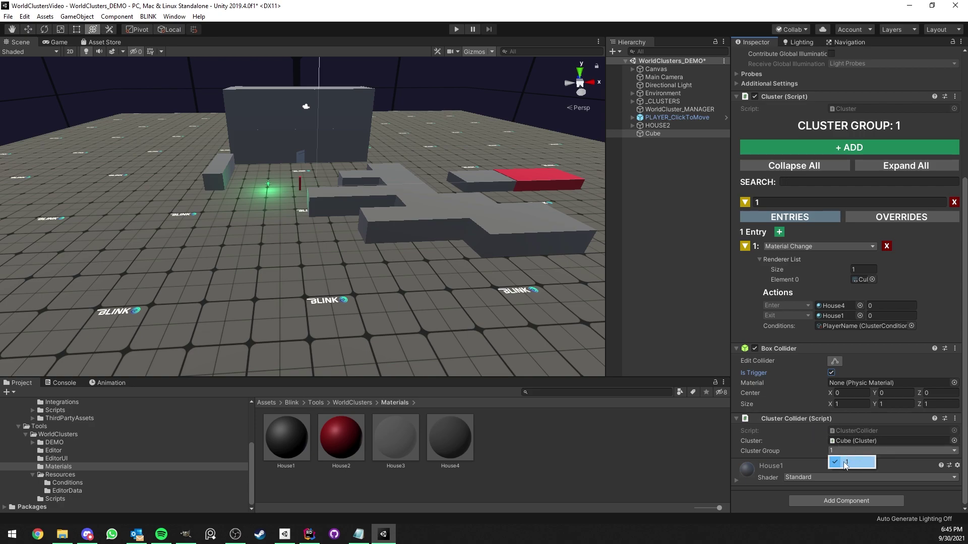
click(845, 463)
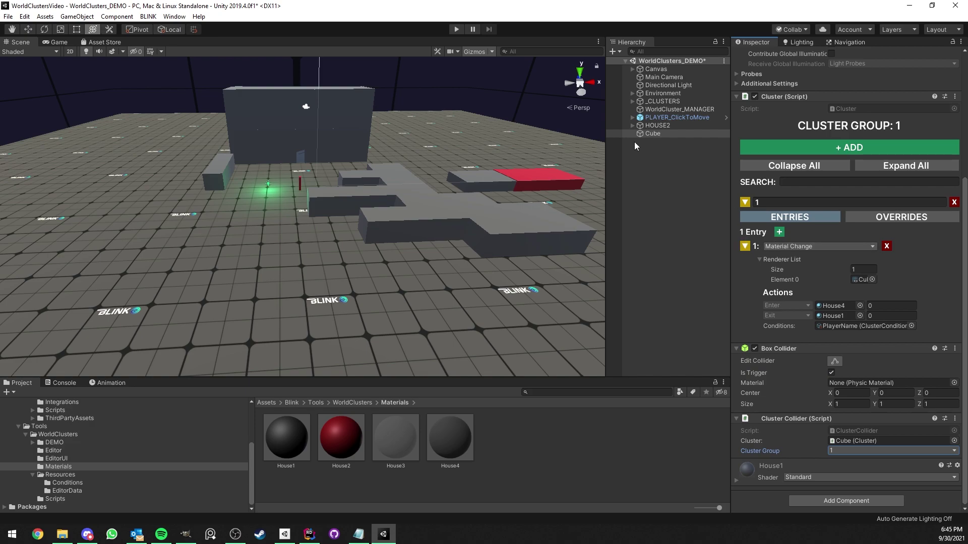
Step: Play the scene and walk the character in and out of the cube to test the material change
click(456, 30)
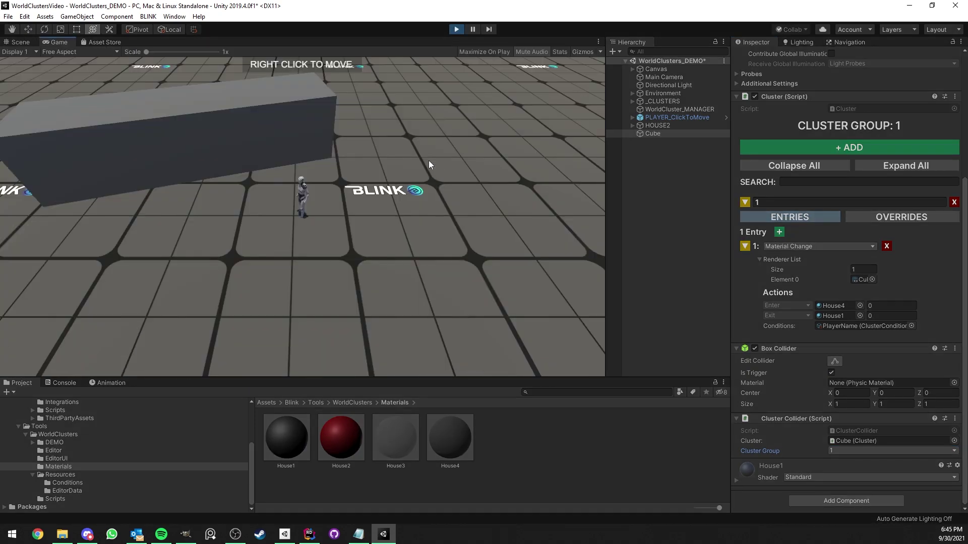
right_click(227, 169)
right_click(225, 175)
right_click(218, 187)
right_click(208, 200)
right_click(272, 242)
right_click(308, 261)
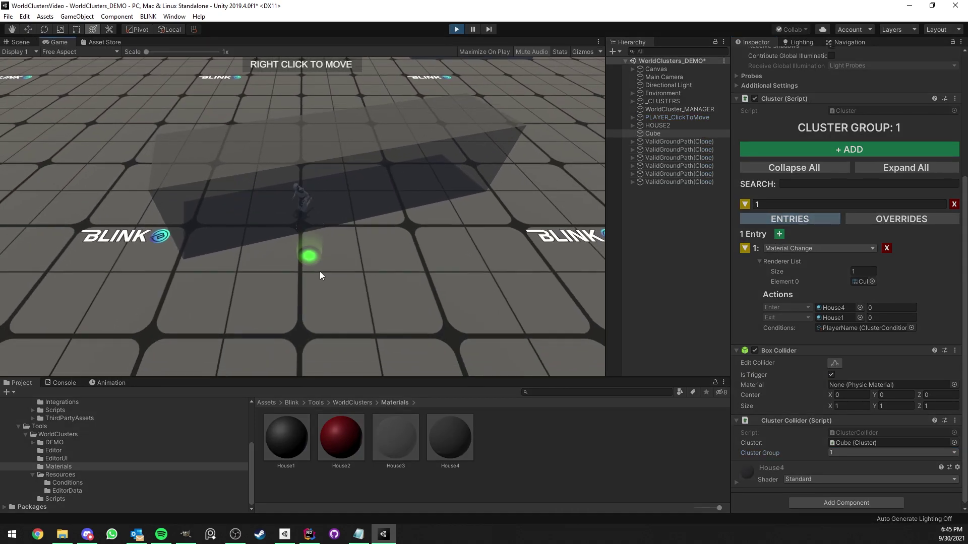
right_click(383, 197)
right_click(237, 159)
right_click(307, 280)
right_click(361, 164)
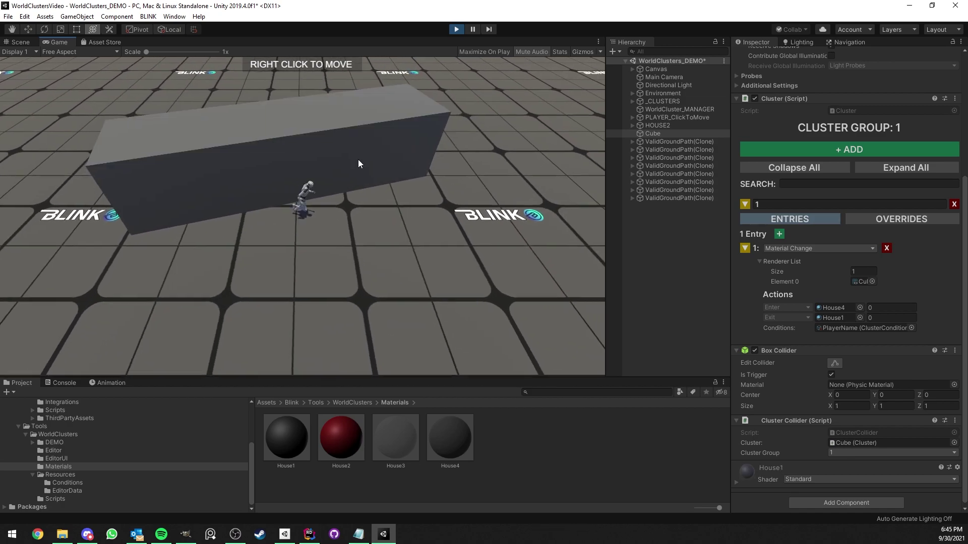
right_click(406, 217)
right_click(352, 260)
right_click(255, 241)
right_click(225, 178)
right_click(373, 234)
right_click(338, 242)
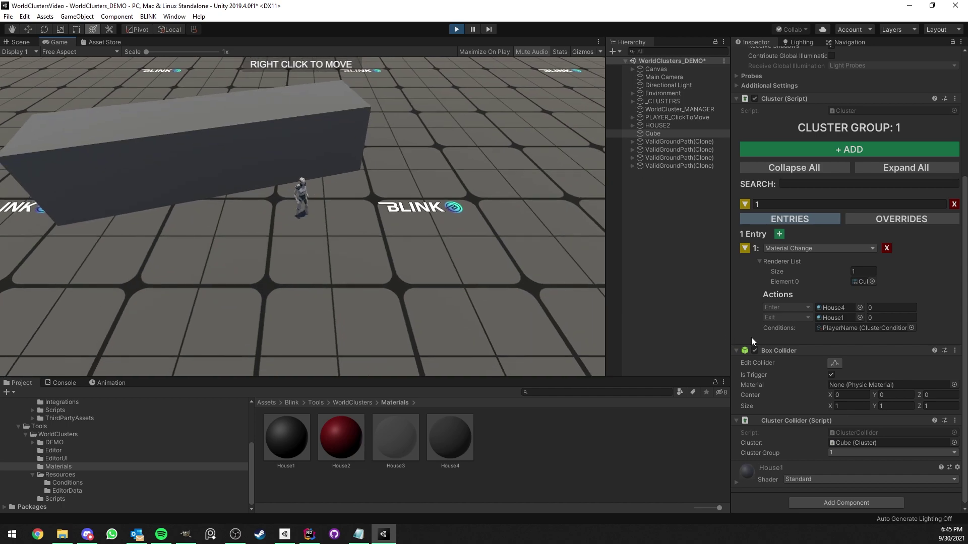
Step: While playing, switch the cube's entry type to Renderer and walk the character in and out of the cube
click(806, 249)
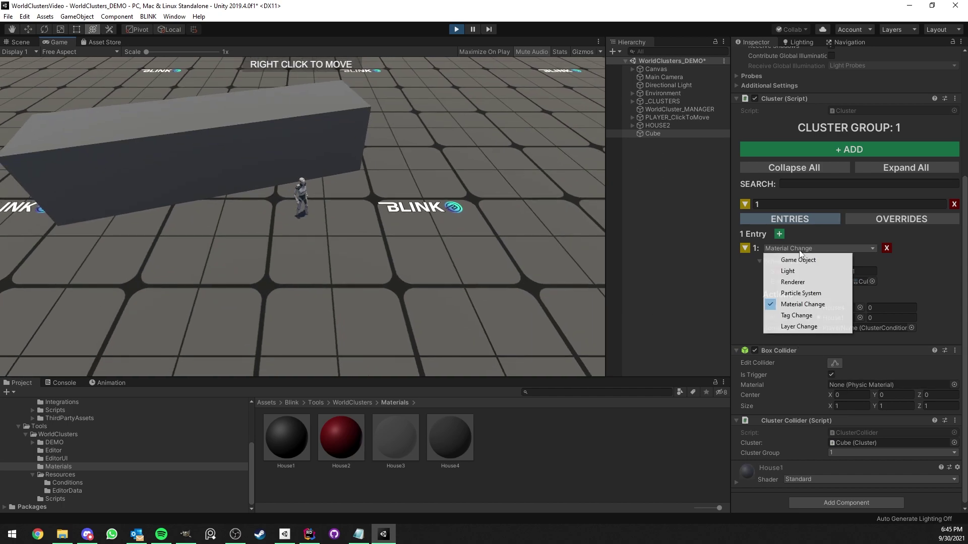
click(779, 281)
right_click(257, 183)
right_click(352, 266)
right_click(268, 175)
right_click(355, 274)
Step: Enable Keep Shadows on the renderer entry, walk the character through the cube again and stop playing
click(818, 291)
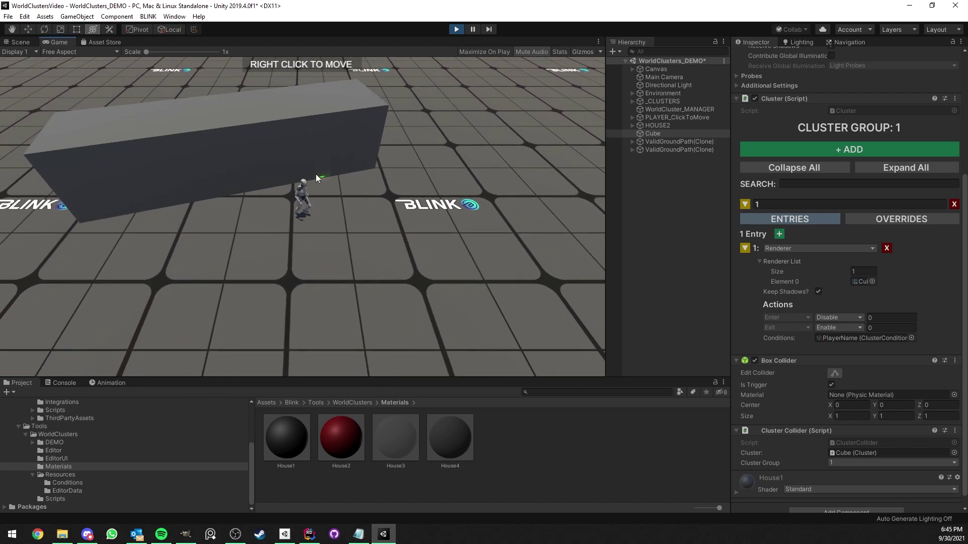
right_click(316, 174)
right_click(361, 252)
right_click(298, 191)
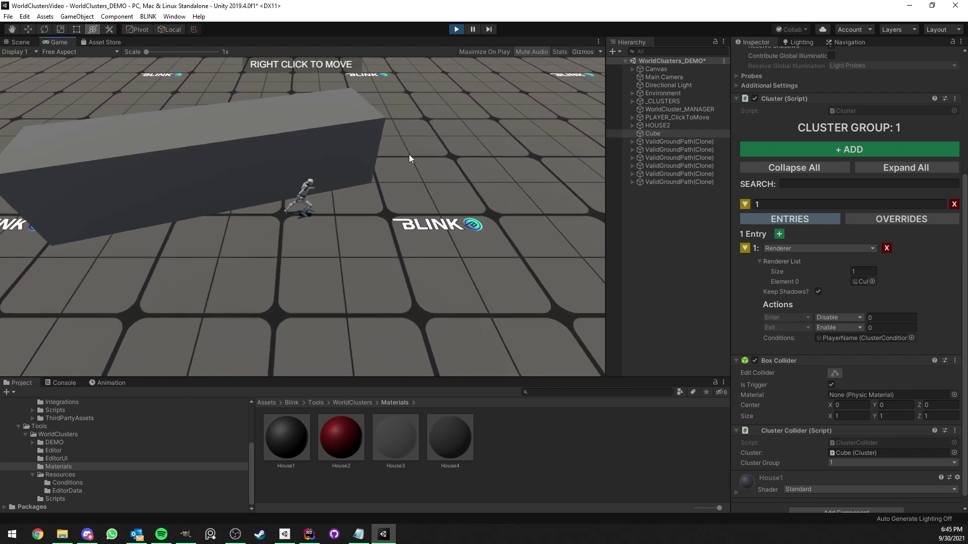
click(457, 28)
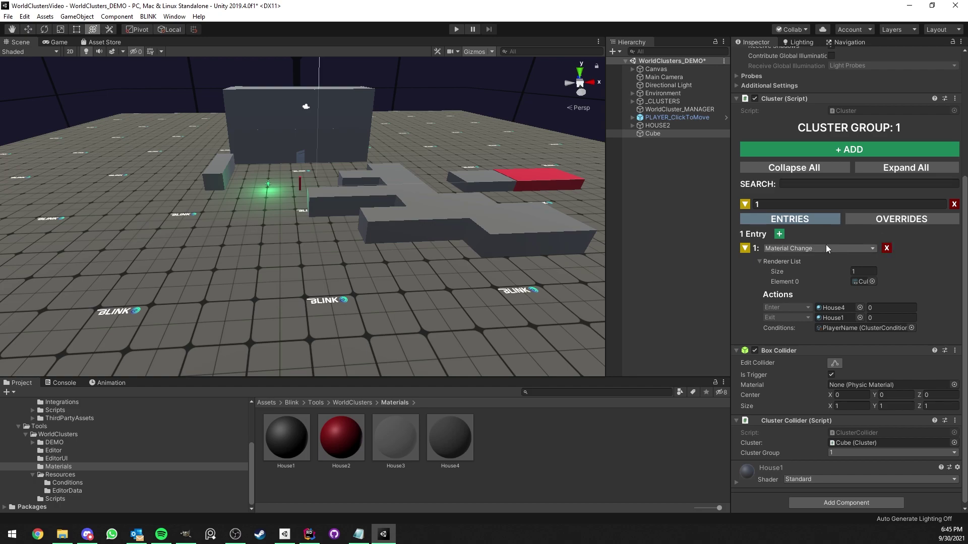
Step: Delete the long Cube from the scene
click(812, 248)
click(491, 227)
click(643, 136)
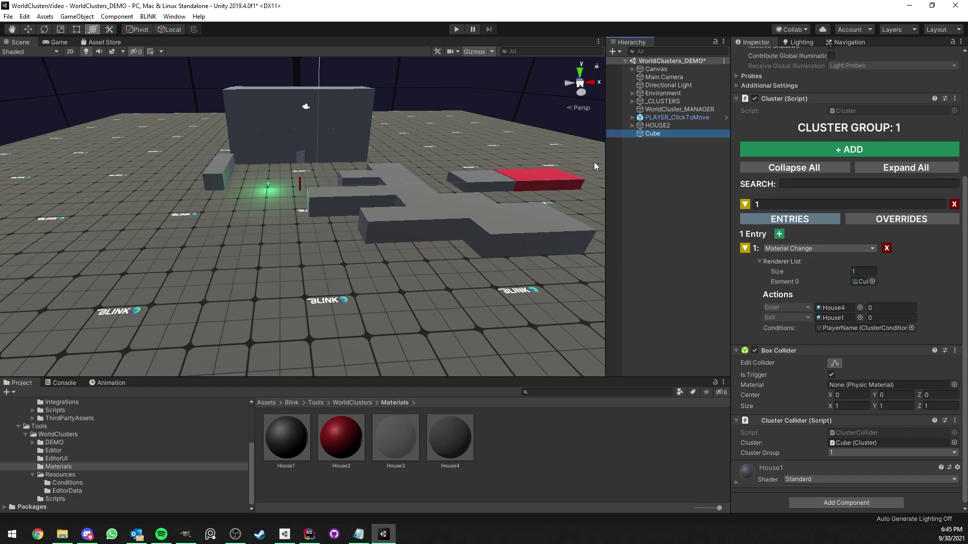
key(Delete)
Step: Move PLAYER_ClickToMove across the ground to just in front of the small house's doorway
middle_drag(212, 211, 385, 134)
scroll(396, 139, down, 6)
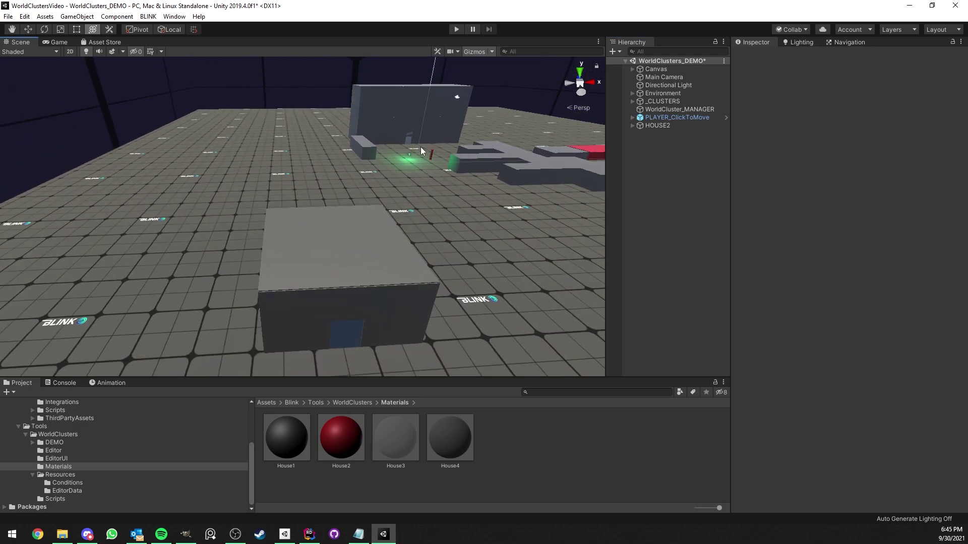
click(686, 118)
scroll(415, 188, down, 3)
right_drag(415, 188, 418, 203)
key(d)
key(q)
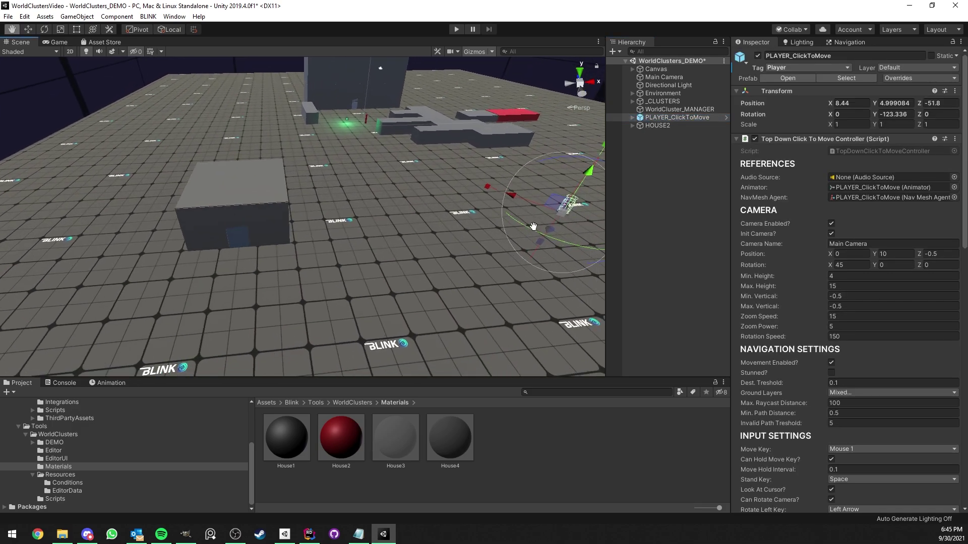
drag(568, 221, 247, 267)
click(482, 96)
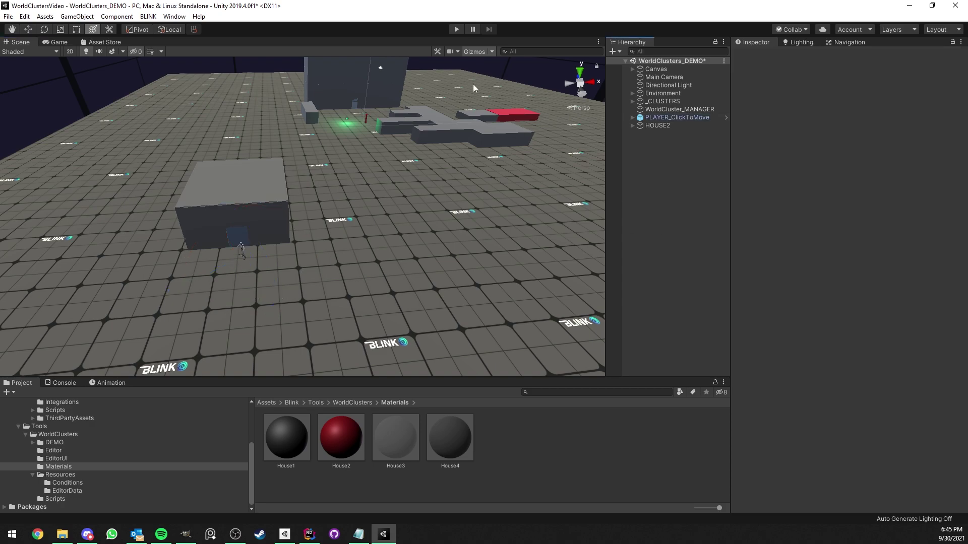
Step: Examine the small house's doorway and interior, including the baked NavMesh on its floor
scroll(279, 167, up, 8)
alt+drag(278, 167, 348, 121)
middle_drag(348, 121, 367, 178)
scroll(367, 177, up, 3)
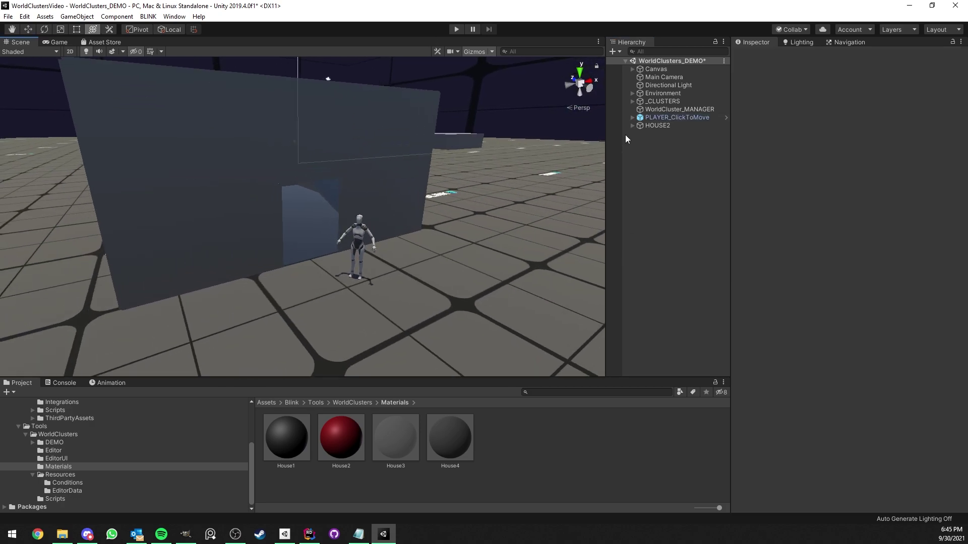
scroll(359, 161, up, 8)
right_drag(362, 162, 272, 145)
middle_drag(272, 144, 277, 168)
click(834, 42)
right_drag(403, 174, 408, 209)
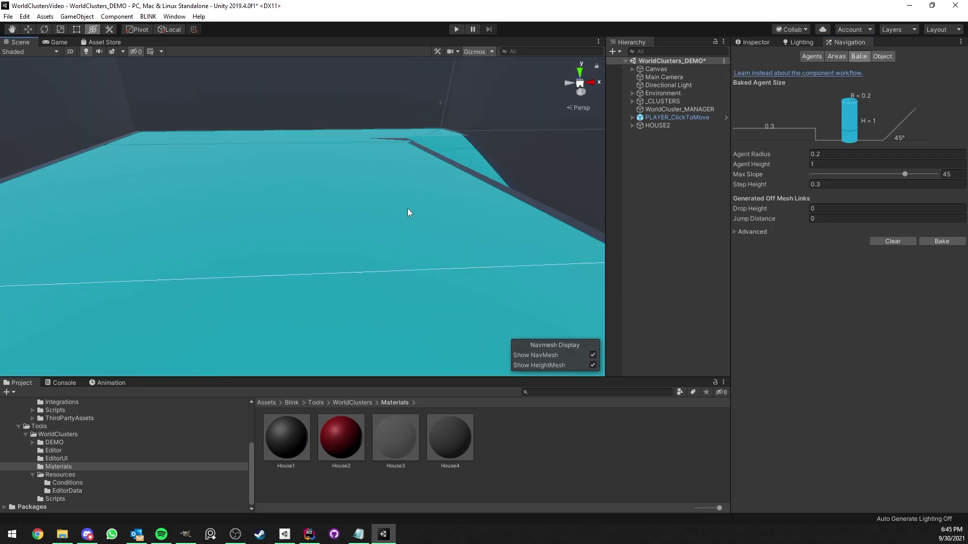
scroll(407, 207, down, 5)
click(772, 40)
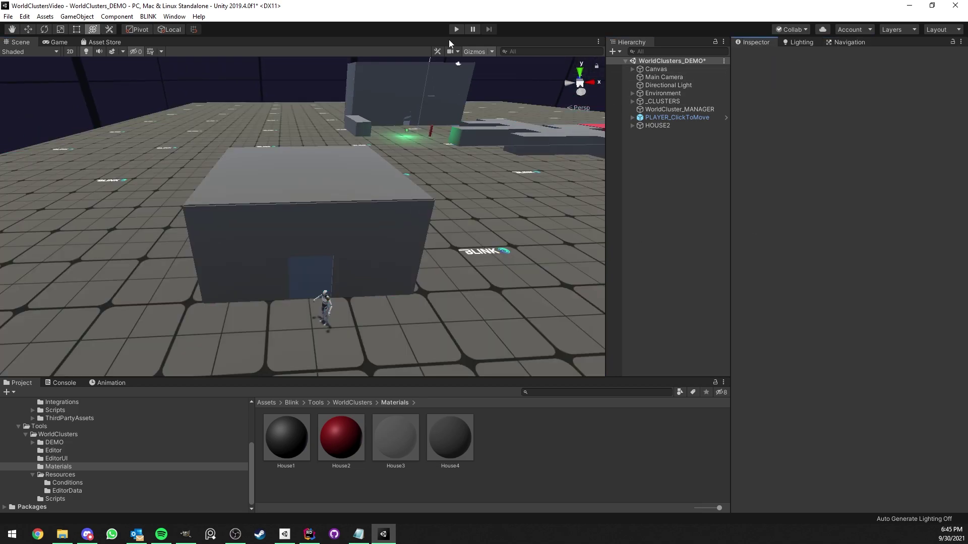
Step: Play the scene, walk the character into the small house and back out, and stop playing
right_click(285, 147)
right_click(295, 147)
right_click(308, 135)
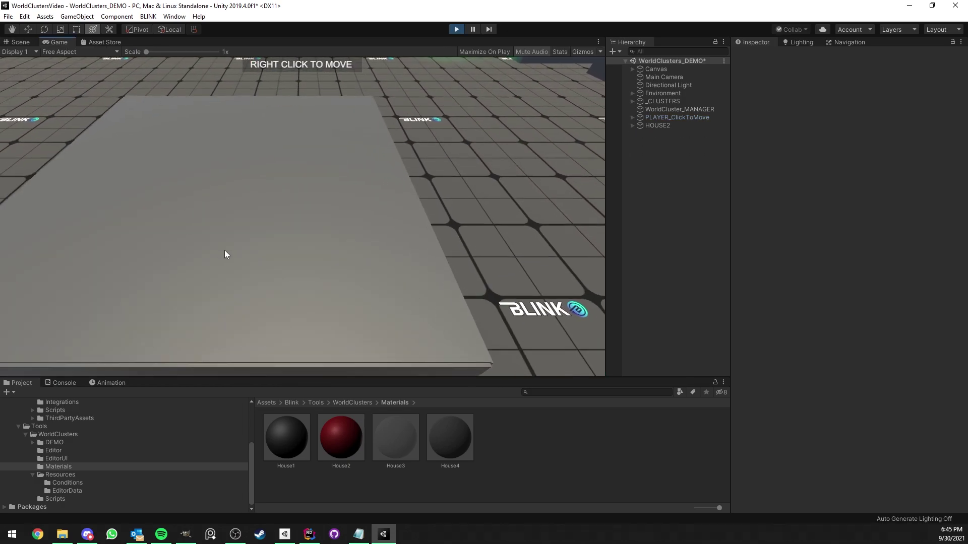
right_click(358, 345)
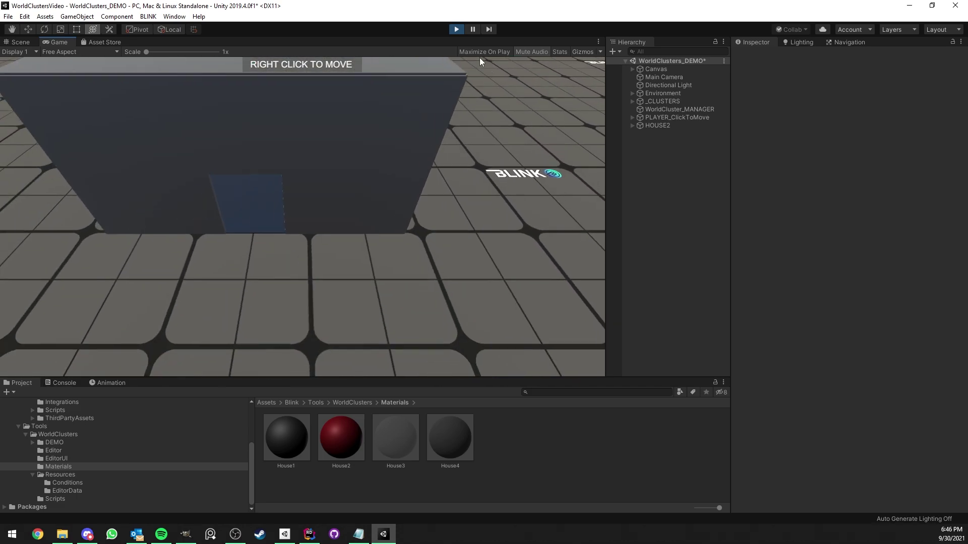
click(456, 29)
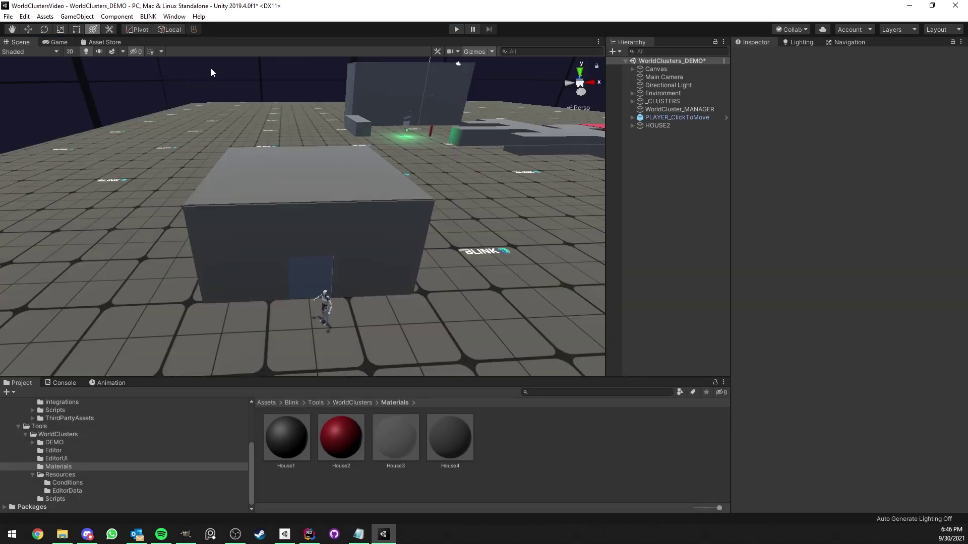
Step: Add a Cluster component to the HOUSE2 object
click(660, 125)
click(633, 125)
alt+drag(282, 178, 296, 180)
right_drag(296, 181, 321, 189)
key(w)
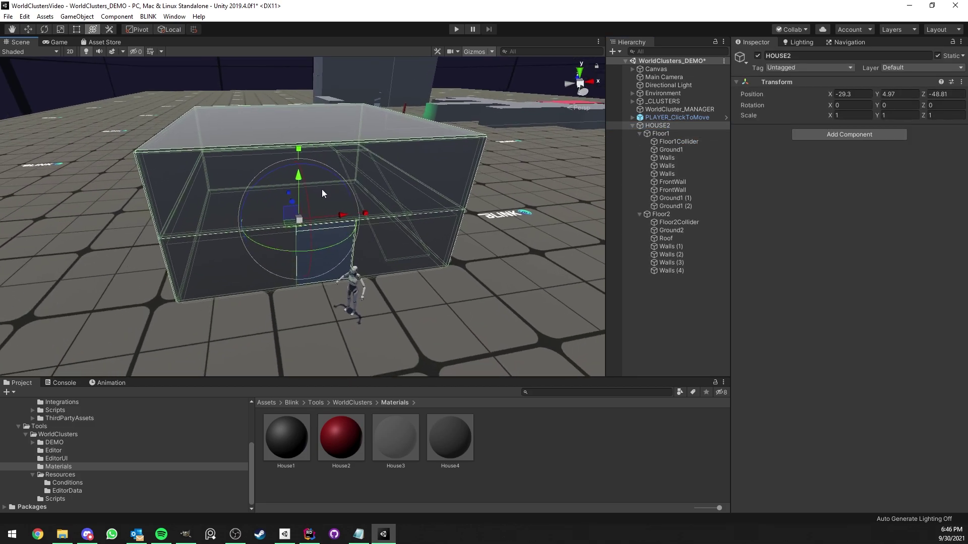
click(808, 134)
text(clu)
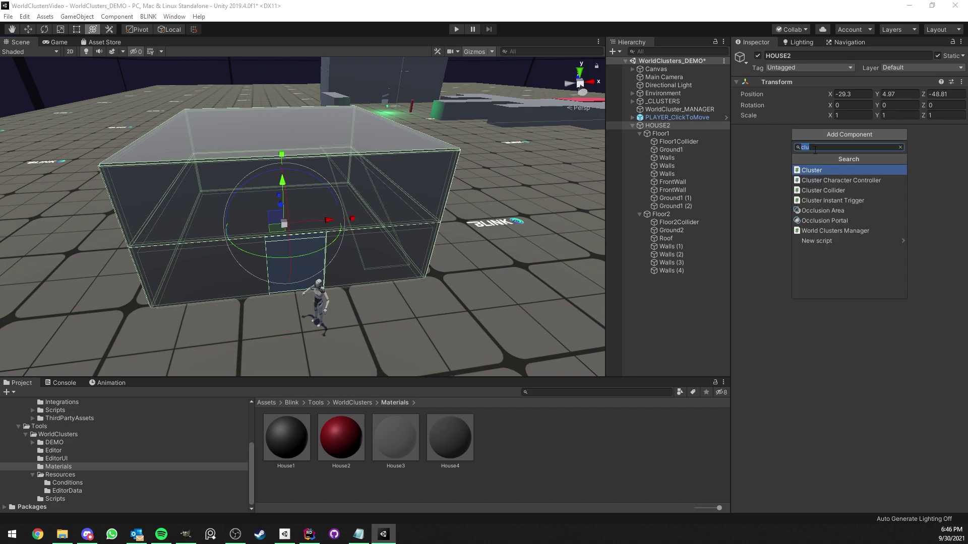
click(816, 170)
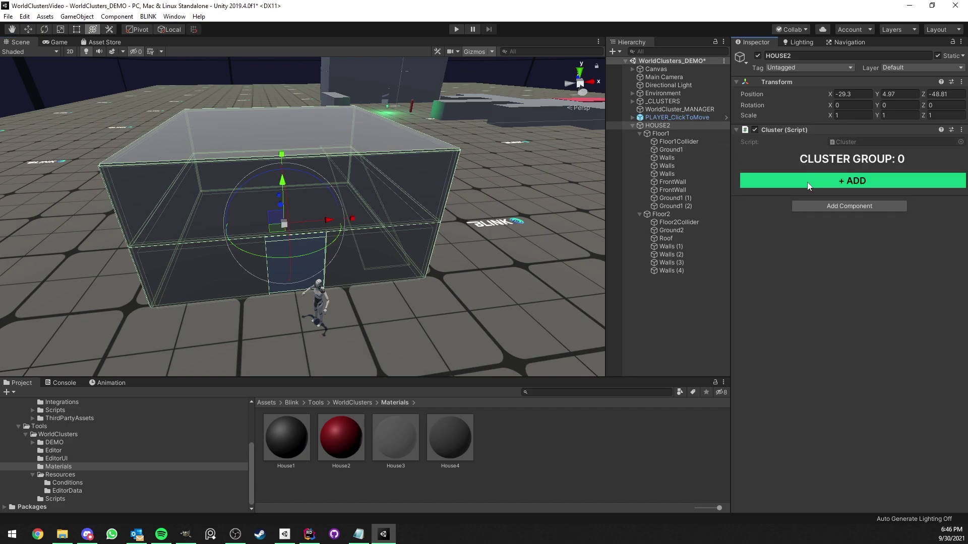
Step: Create two cluster groups on HOUSE2 and name them Floor 1 and Floor 2
click(782, 183)
click(782, 183)
click(843, 235)
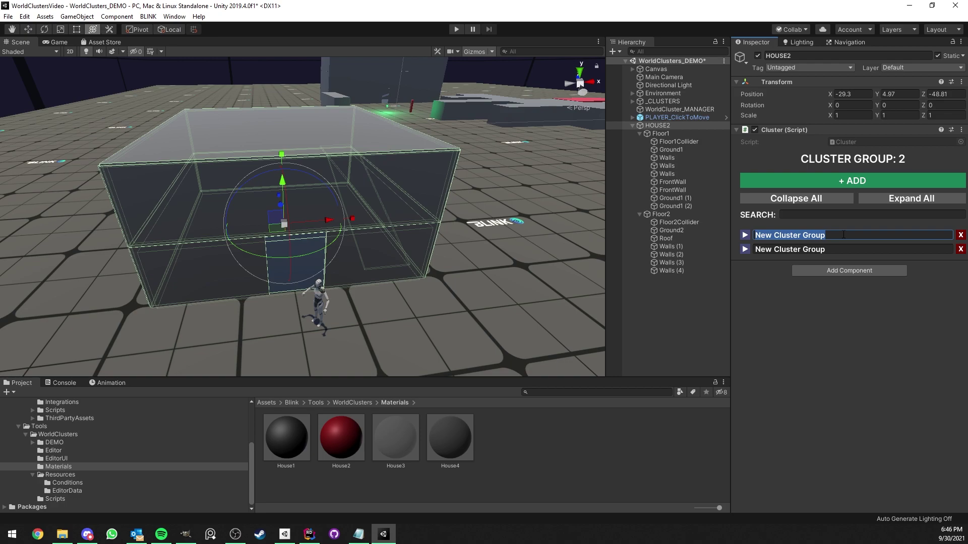
text(Floor)
key(ctrl+a)
click(844, 235)
text(1)
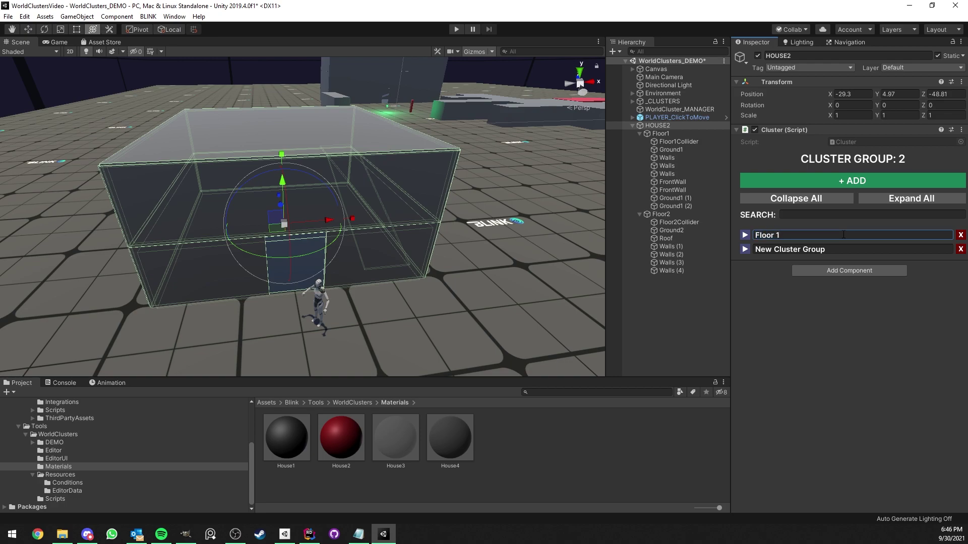
click(849, 247)
text(Floor 2)
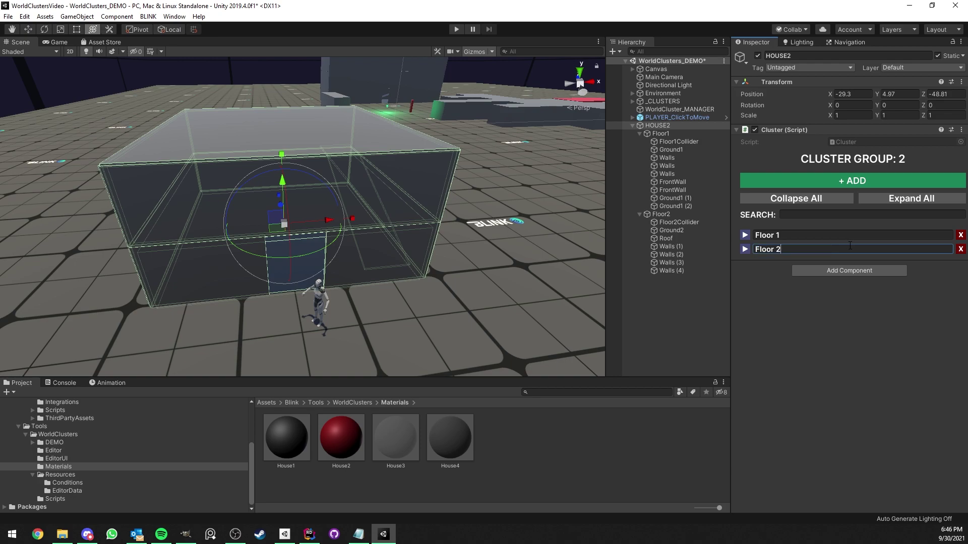
Step: Add three entries to the Floor 1 cluster group
click(745, 236)
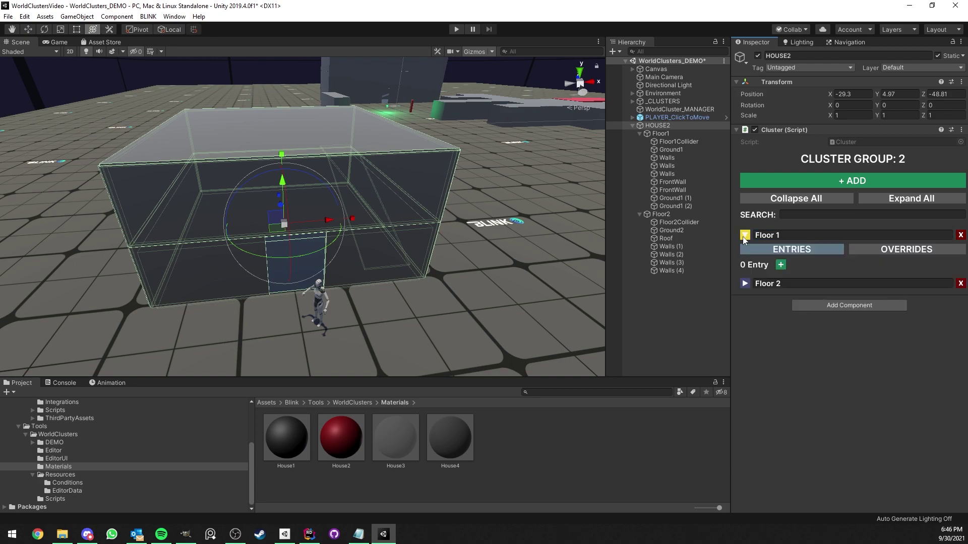
click(746, 284)
click(746, 284)
click(781, 266)
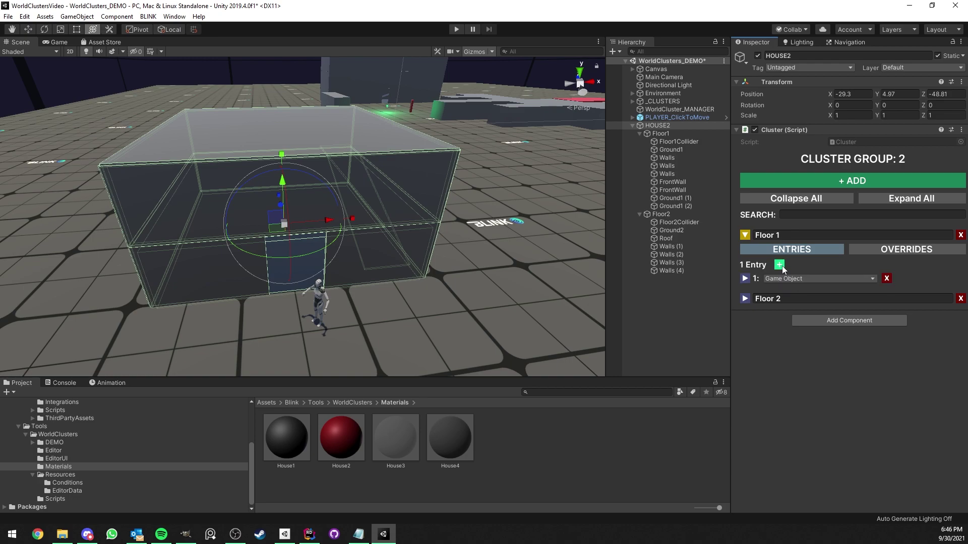
click(781, 266)
click(781, 266)
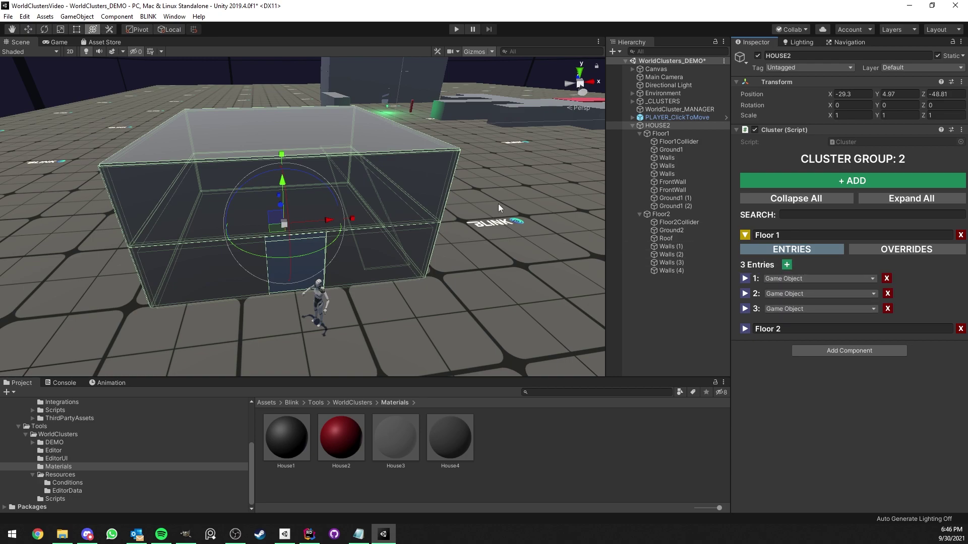
Step: Set Floor 1's first entry to Material Change, expand it, and lock the Inspector on HOUSE2
click(797, 278)
click(806, 334)
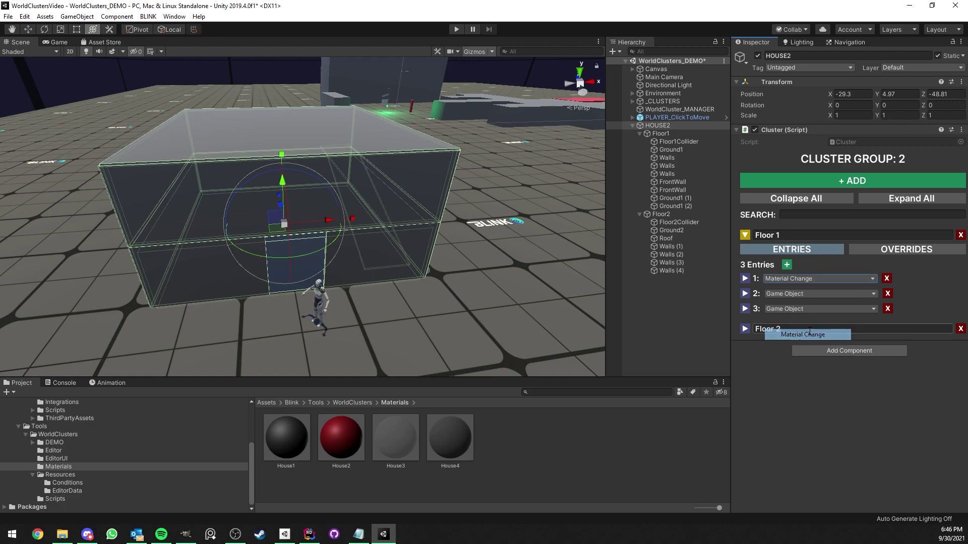
click(744, 278)
click(952, 42)
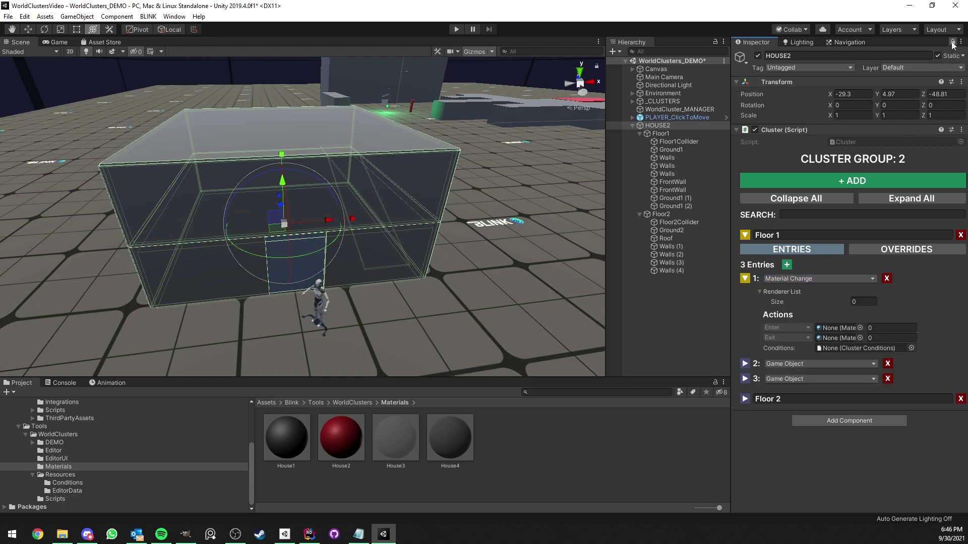
Step: Examine the house's front wall, doorway and roof alongside the Floor 1 and Floor 2 cluster groups
right_drag(334, 223, 356, 199)
middle_drag(356, 199, 404, 181)
right_drag(361, 231, 376, 209)
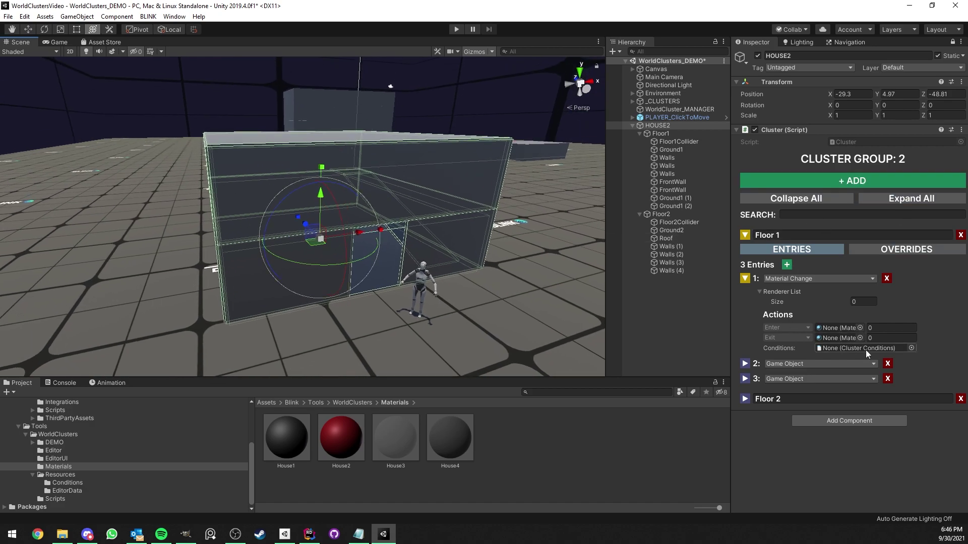
scroll(313, 246, up, 3)
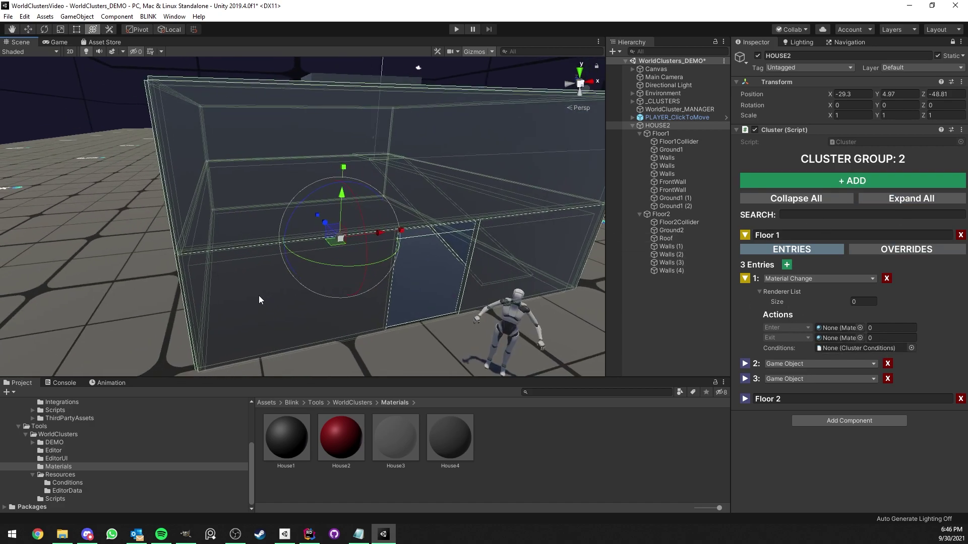
click(260, 296)
middle_drag(472, 274, 397, 245)
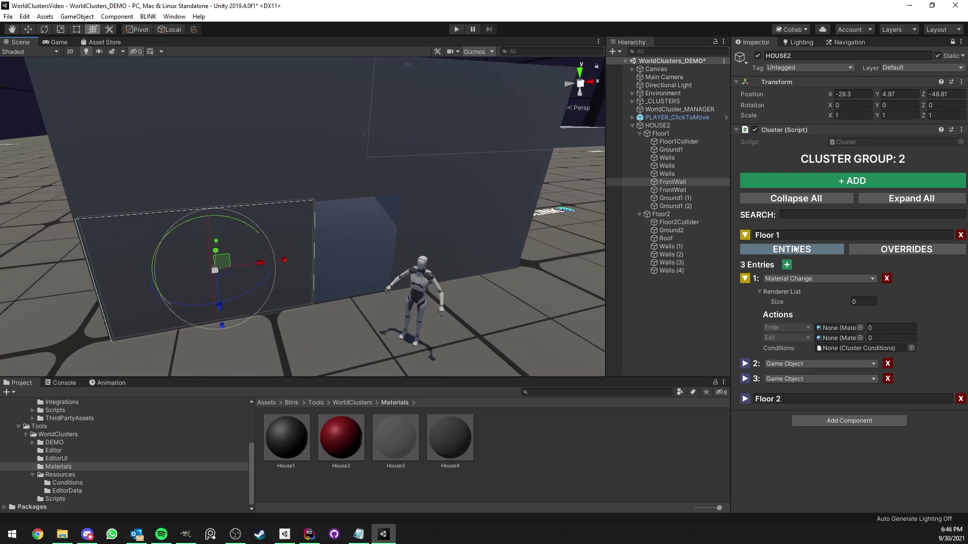
click(797, 199)
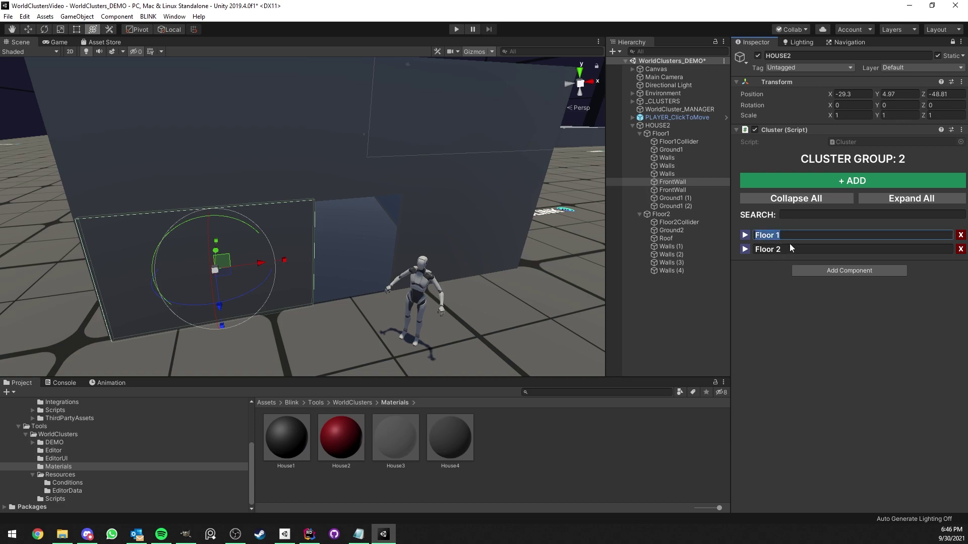
click(745, 236)
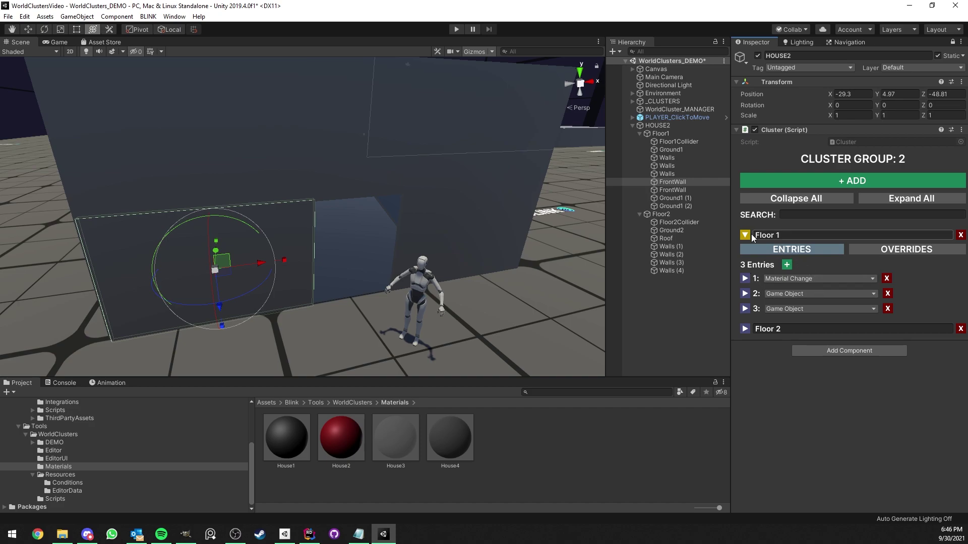
scroll(366, 171, down, 10)
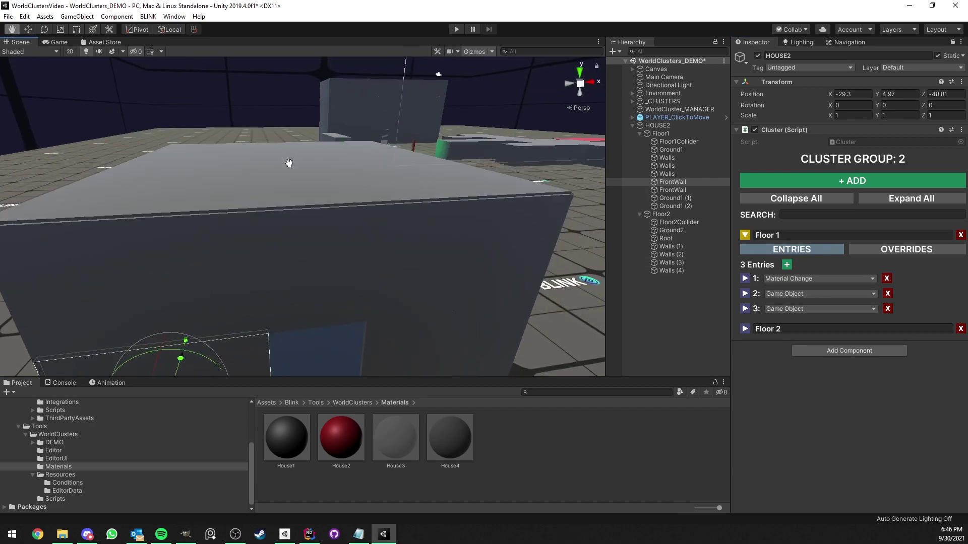
scroll(297, 197, up, 5)
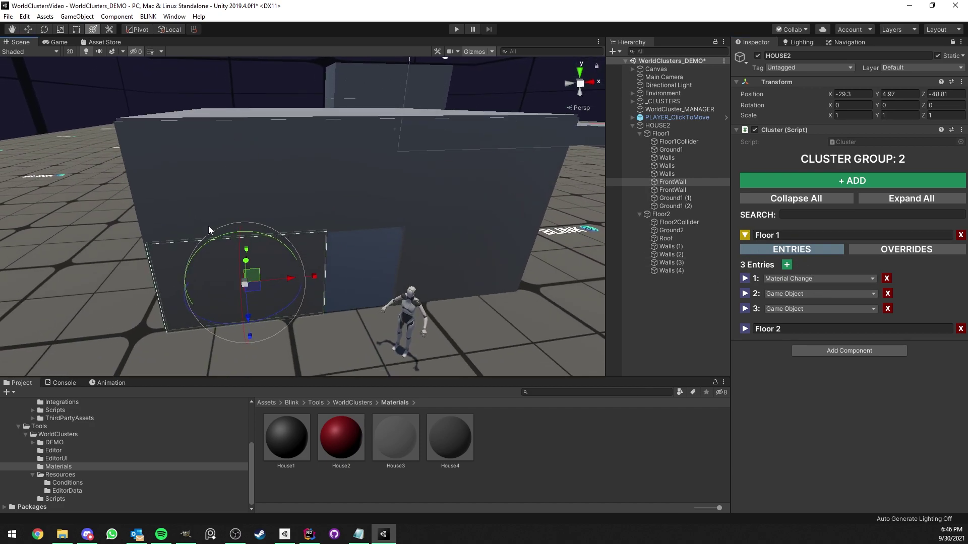
click(745, 329)
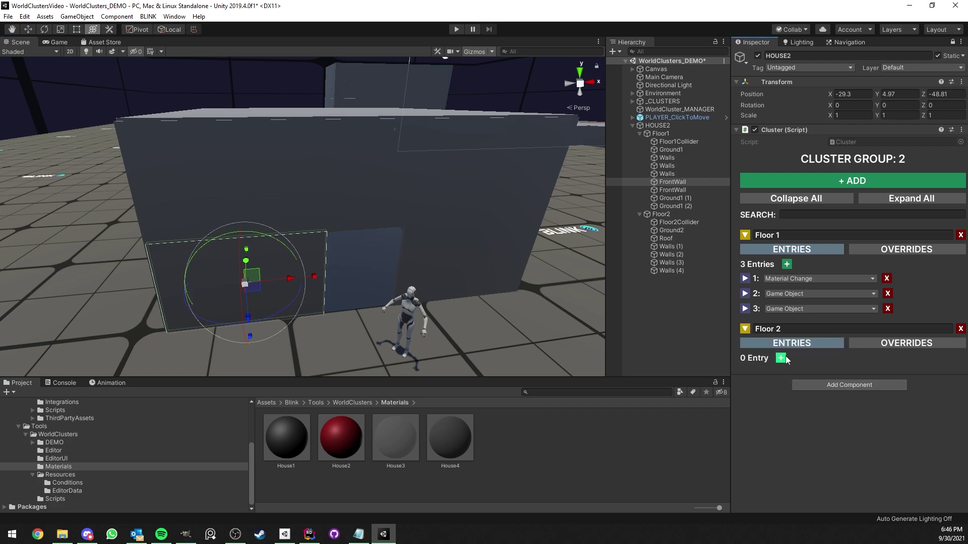
middle_drag(467, 255, 353, 224)
right_drag(353, 224, 297, 160)
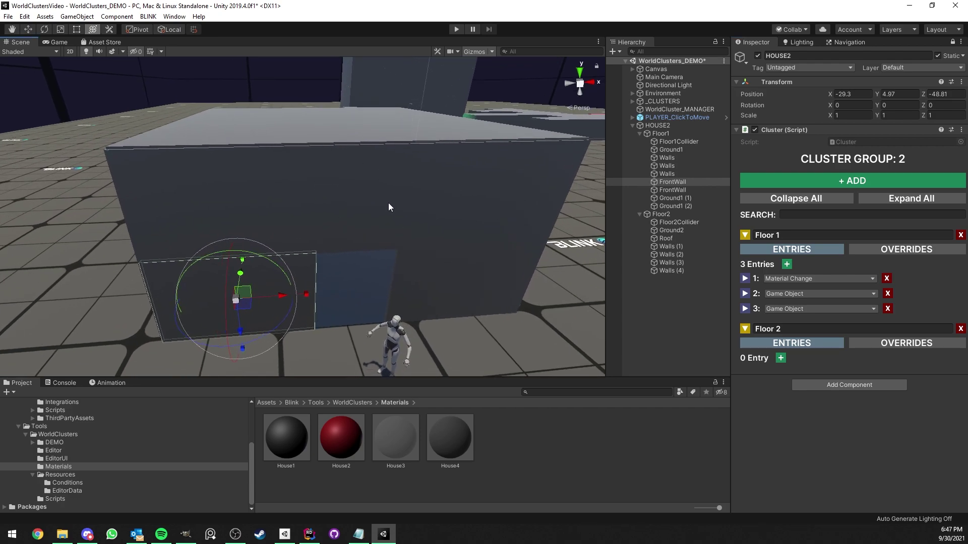
click(745, 330)
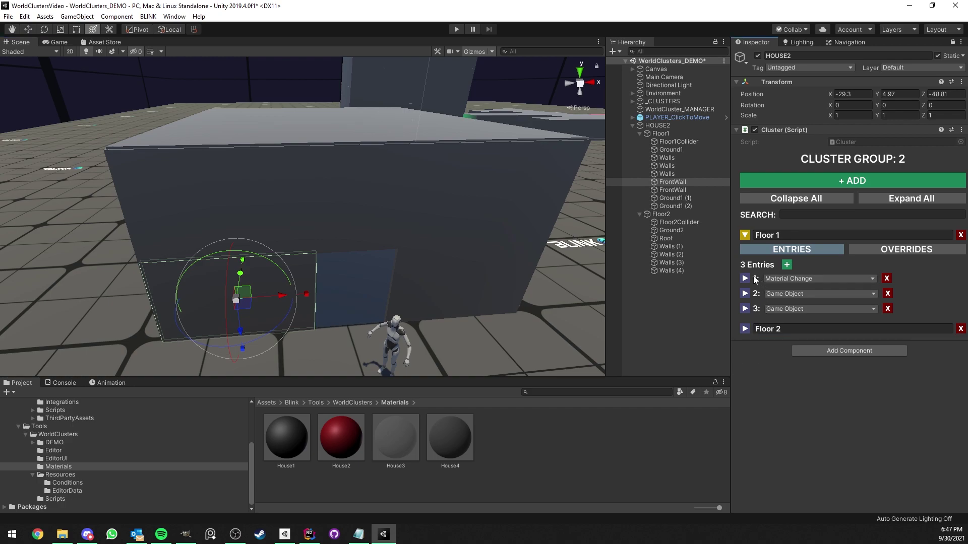
Step: Add both FrontWall objects and Walls (4) to the Renderer List of Floor 1's Material Change entry
click(745, 278)
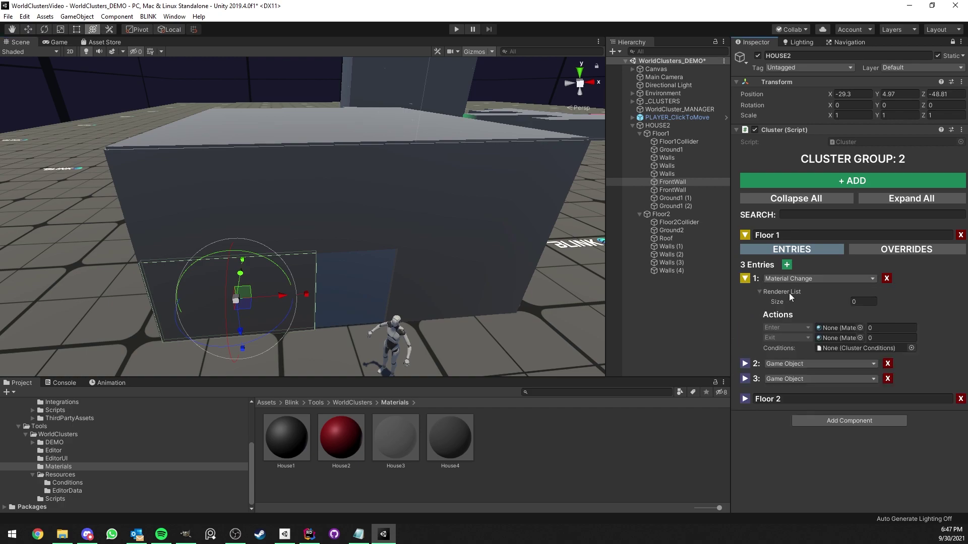
click(430, 282)
shift+click(266, 277)
shift+click(313, 210)
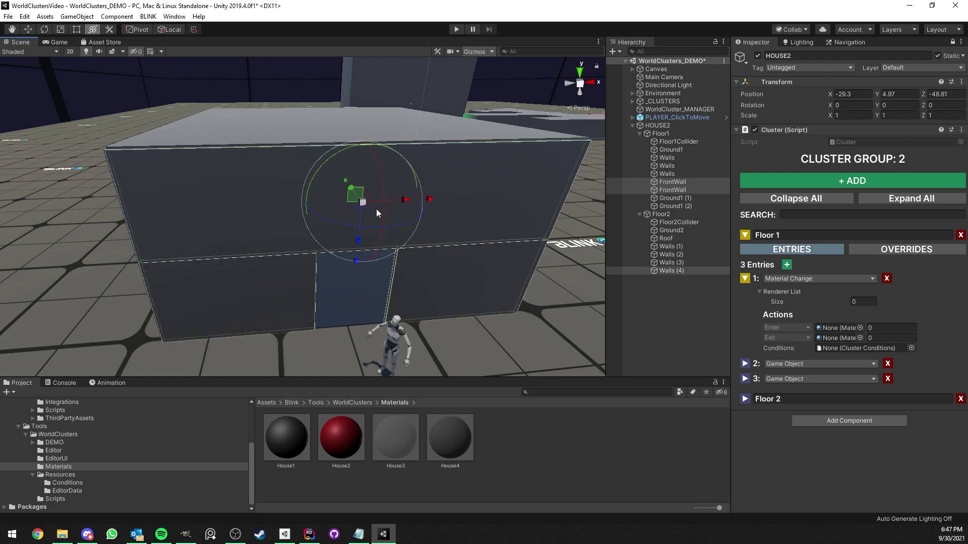
drag(676, 189, 766, 266)
drag(785, 297, 785, 297)
Step: Set the Material Change entry's Enter material to House3, Exit material to House1, and condition to PlayerName
drag(418, 424, 837, 358)
drag(285, 433, 840, 363)
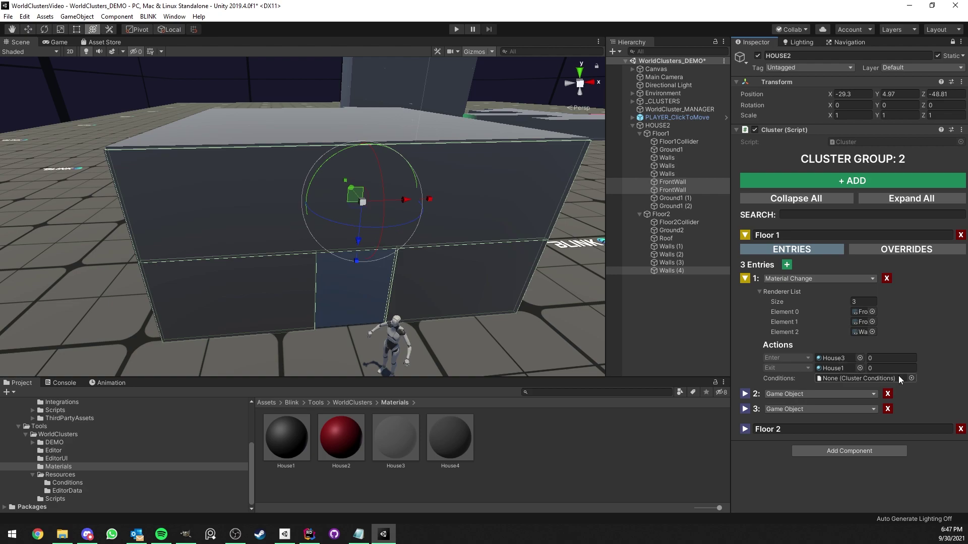
click(912, 379)
double_click(165, 265)
Step: Change Floor 1's second entry to the Renderer type and enable Keep Shadows
click(745, 394)
scroll(803, 379, down, 2)
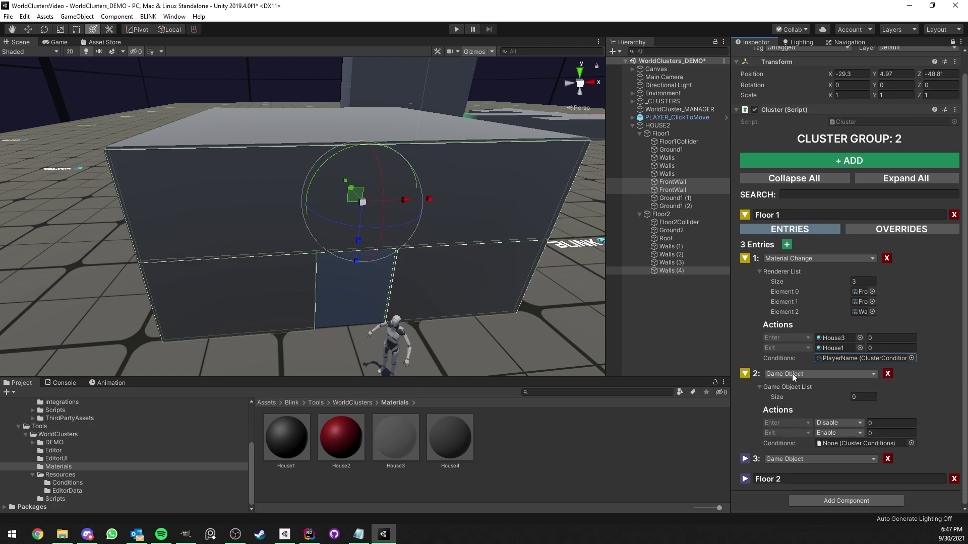
click(793, 376)
click(807, 409)
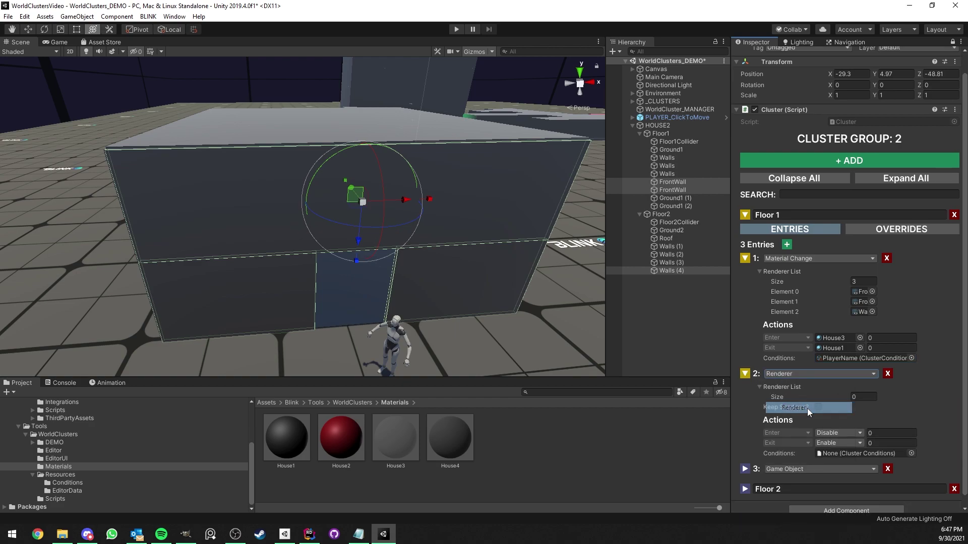
click(818, 407)
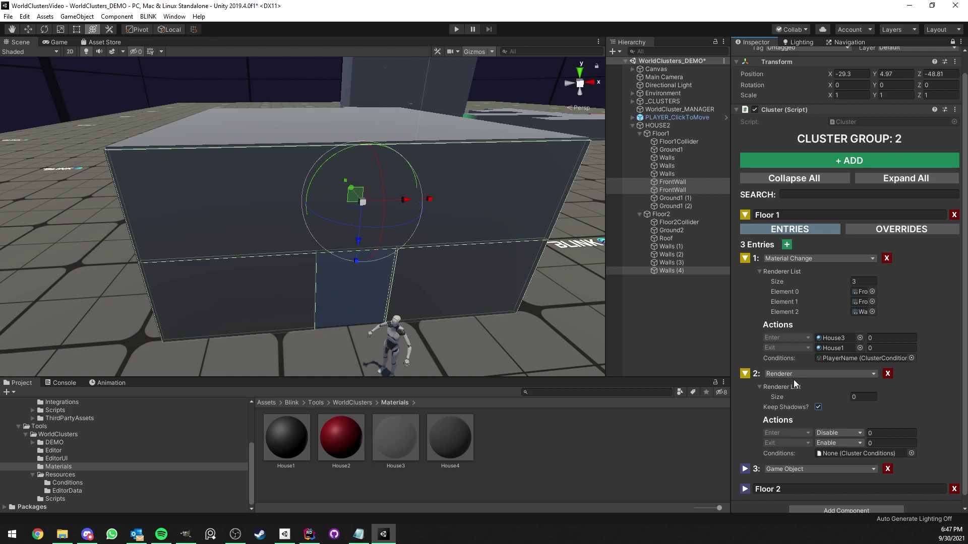
scroll(795, 382, down, 1)
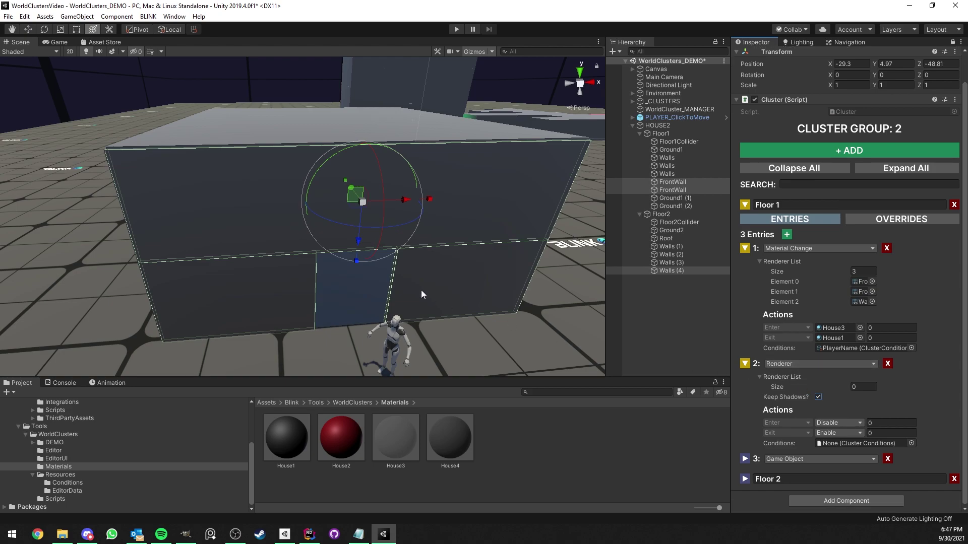
Step: Add Ground2 and Roof to the Renderer List of Floor 1's second entry
scroll(335, 235, up, 4)
click(288, 202)
right_drag(288, 201, 341, 213)
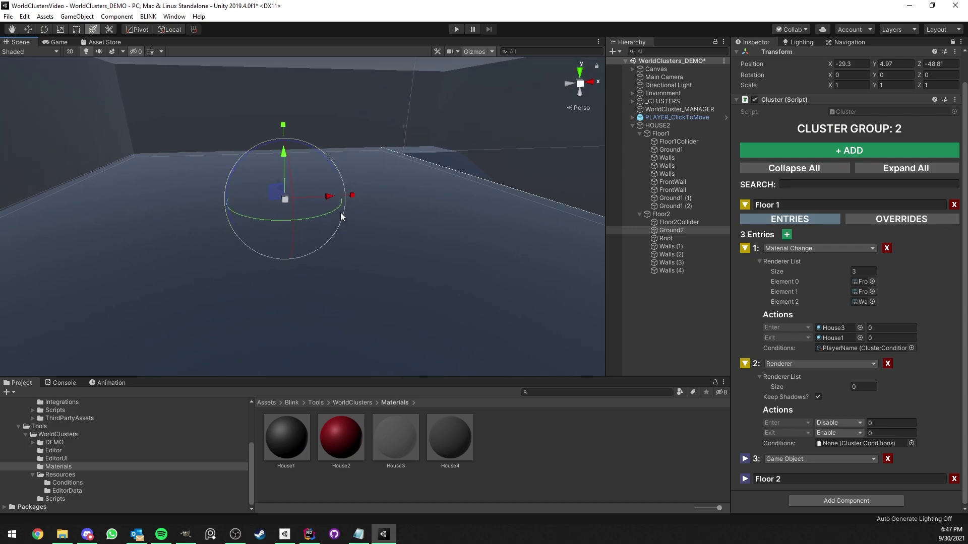
scroll(340, 210, down, 3)
middle_drag(338, 206, 341, 229)
shift+click(401, 222)
scroll(402, 223, down, 3)
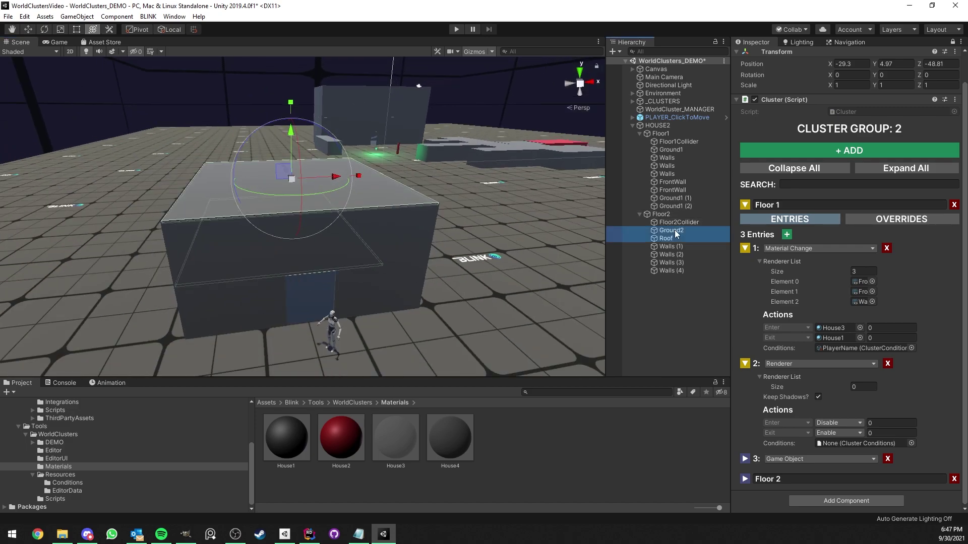
drag(779, 377, 780, 378)
scroll(827, 383, down, 1)
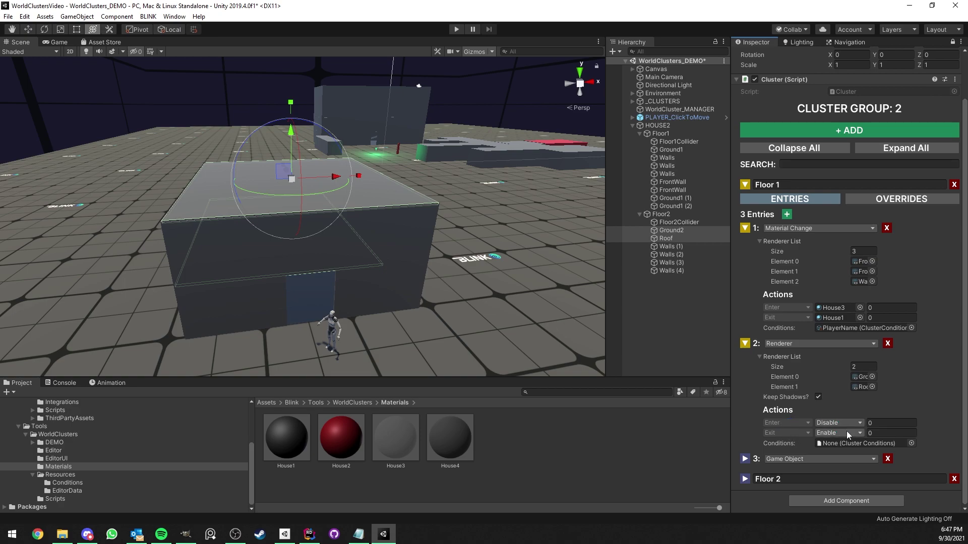
Step: Assign the PlayerName condition to Floor 1's Renderer entry
click(912, 443)
double_click(195, 268)
click(456, 30)
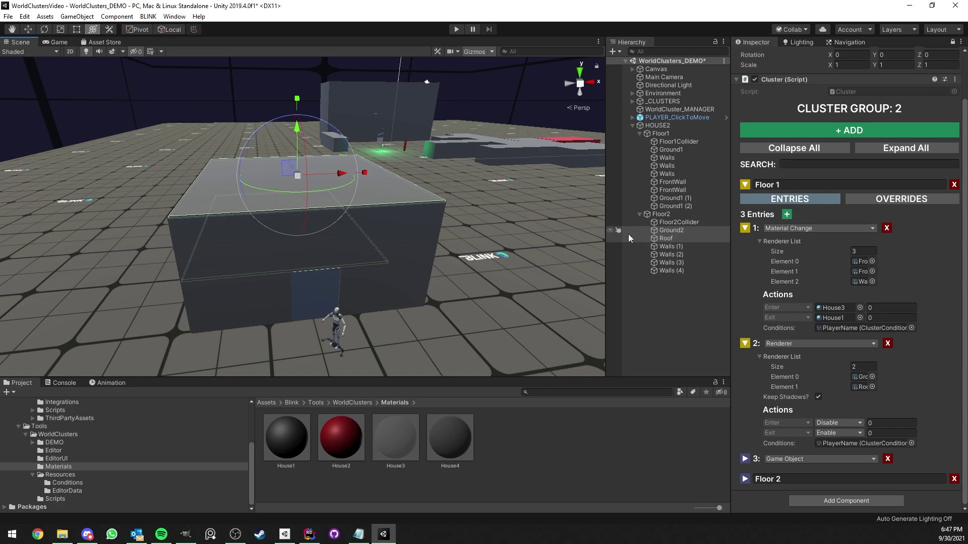
Step: Unlock the Inspector and examine the Floor1Collider and Floor2Collider trigger volumes inside the house
click(673, 142)
click(952, 42)
scroll(389, 204, up, 5)
middle_drag(389, 204, 374, 208)
right_drag(374, 208, 376, 200)
scroll(376, 200, up, 3)
middle_drag(376, 201, 367, 190)
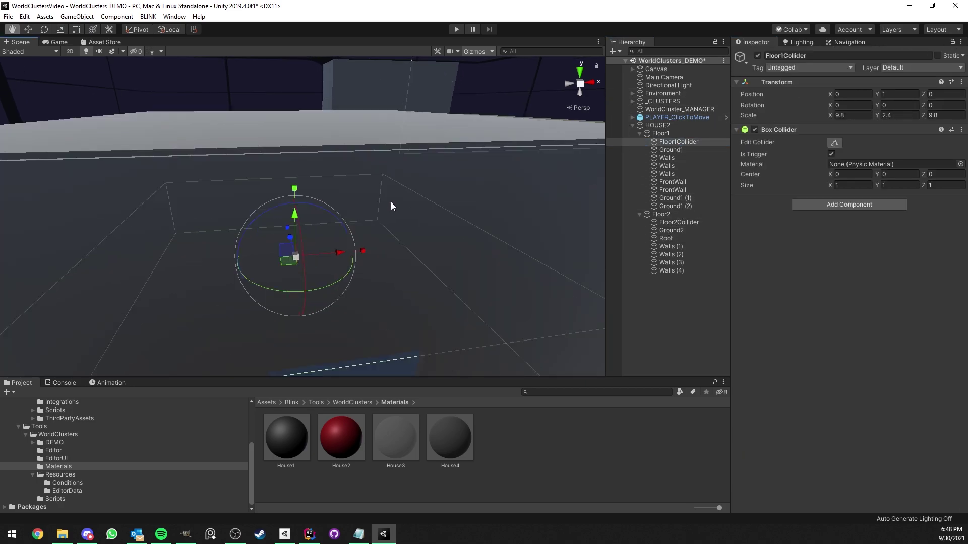
scroll(359, 190, up, 3)
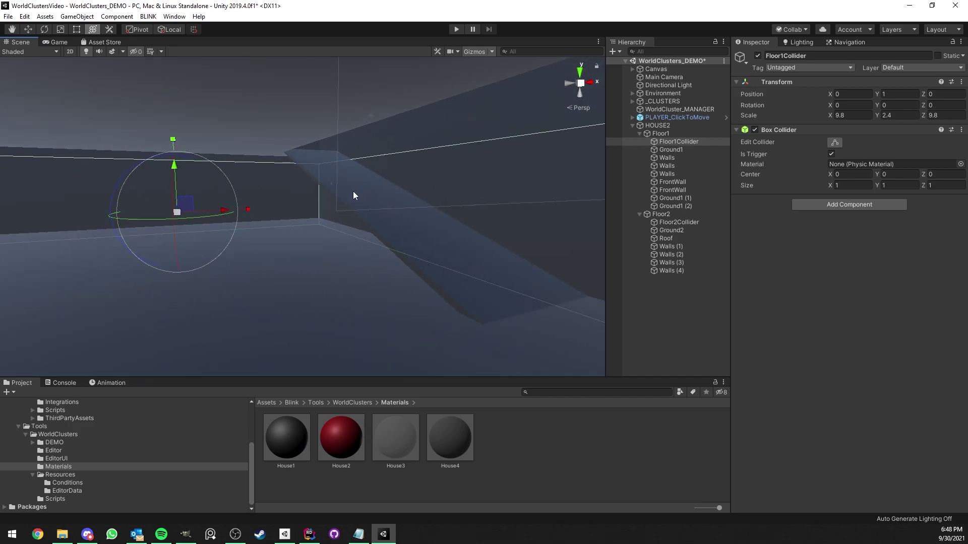
click(678, 223)
middle_drag(449, 165, 480, 149)
click(675, 141)
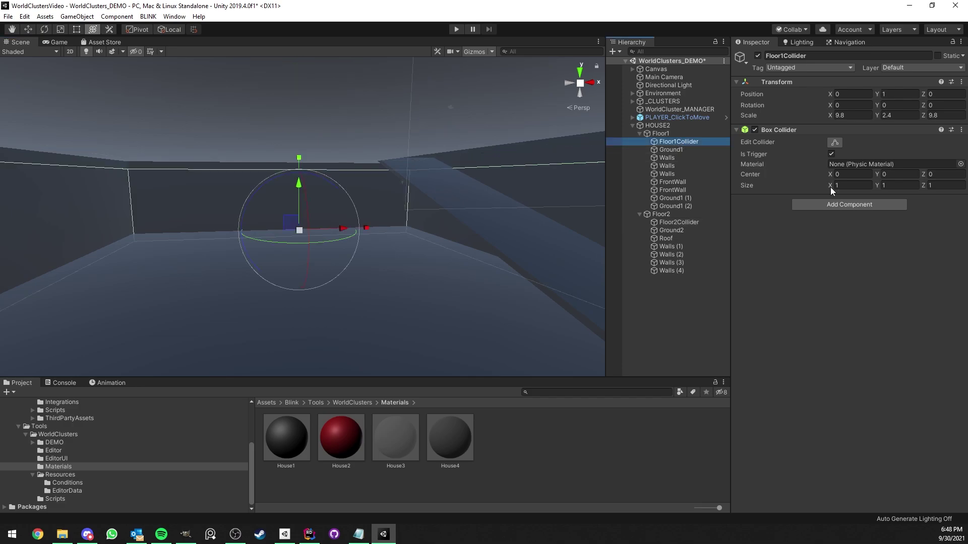
Step: Add a Cluster Collider component to both Floor1Collider and Floor2Collider
ctrl+click(687, 222)
click(848, 204)
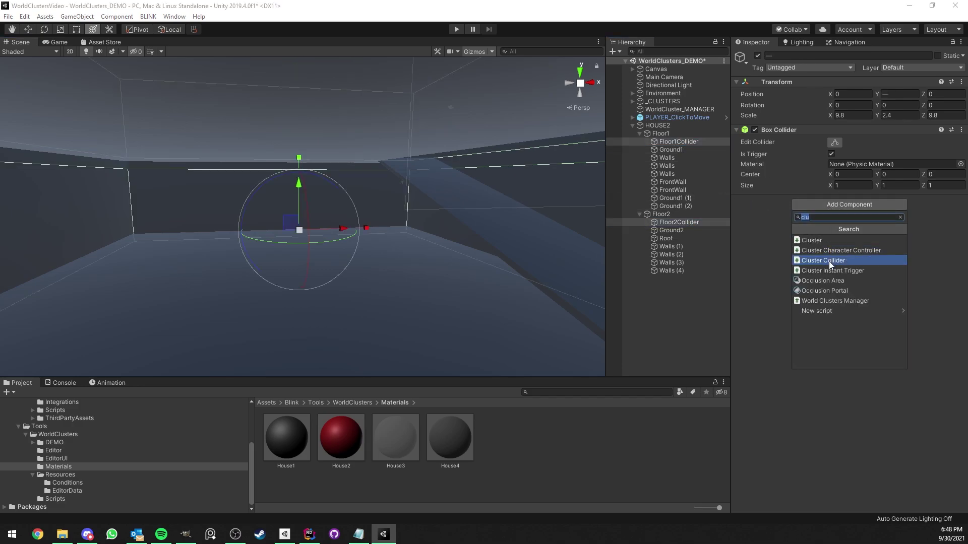
click(829, 261)
Step: Assign HOUSE2 as Floor1Collider's cluster and set its Cluster Group to Floor 1
click(676, 140)
drag(676, 140, 848, 221)
click(845, 232)
click(852, 243)
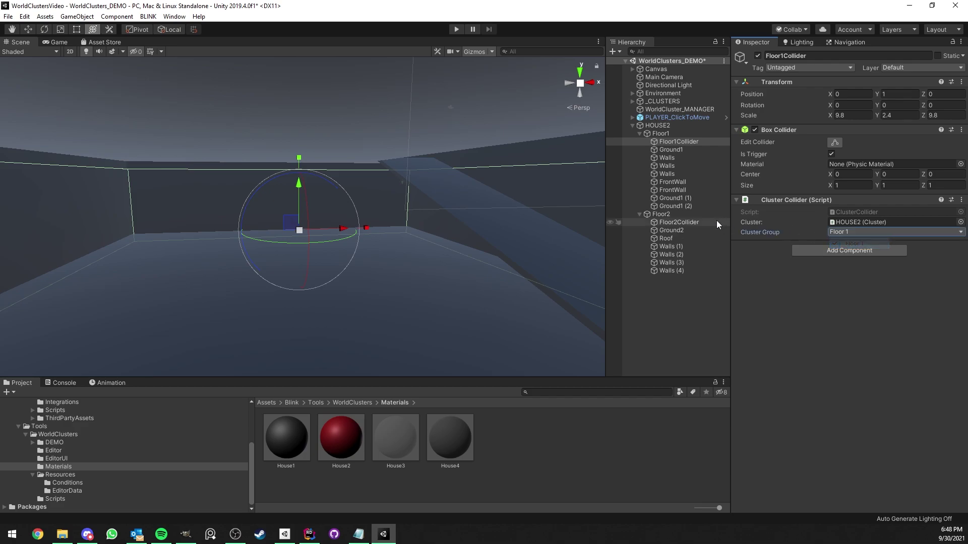
Step: Assign HOUSE2 as Floor2Collider's cluster and set its Cluster Group to Floor 2
click(698, 220)
drag(673, 126, 854, 222)
click(843, 231)
click(855, 254)
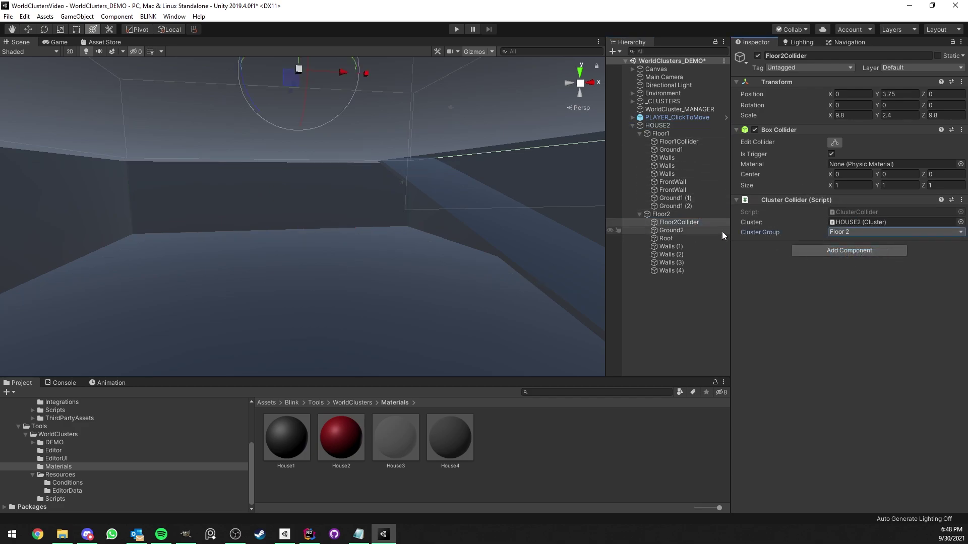
Step: Examine the trigger volumes and cluster settings of Floor1Collider and Floor2Collider against HOUSE2's Floor 1 entries
click(675, 142)
middle_drag(433, 152, 431, 144)
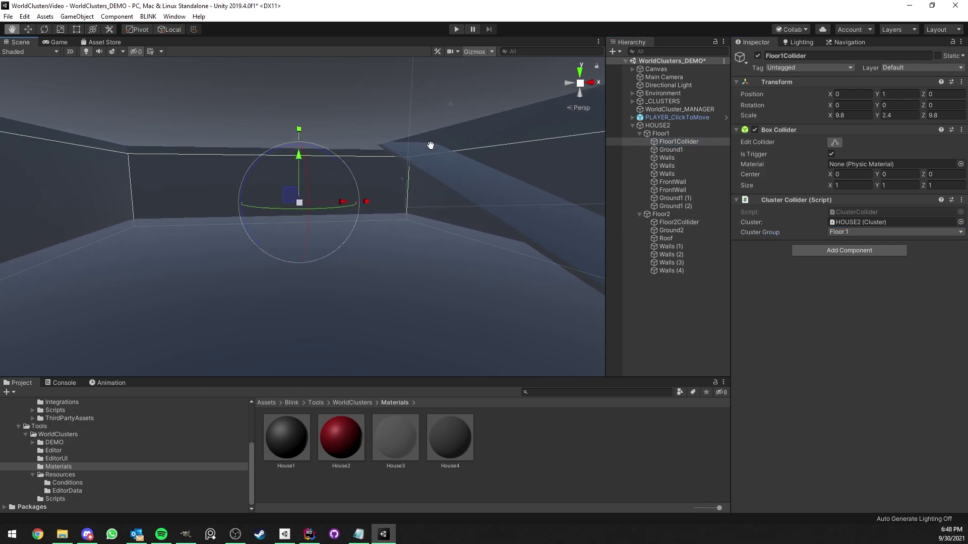
scroll(431, 144, down, 3)
scroll(395, 177, up, 2)
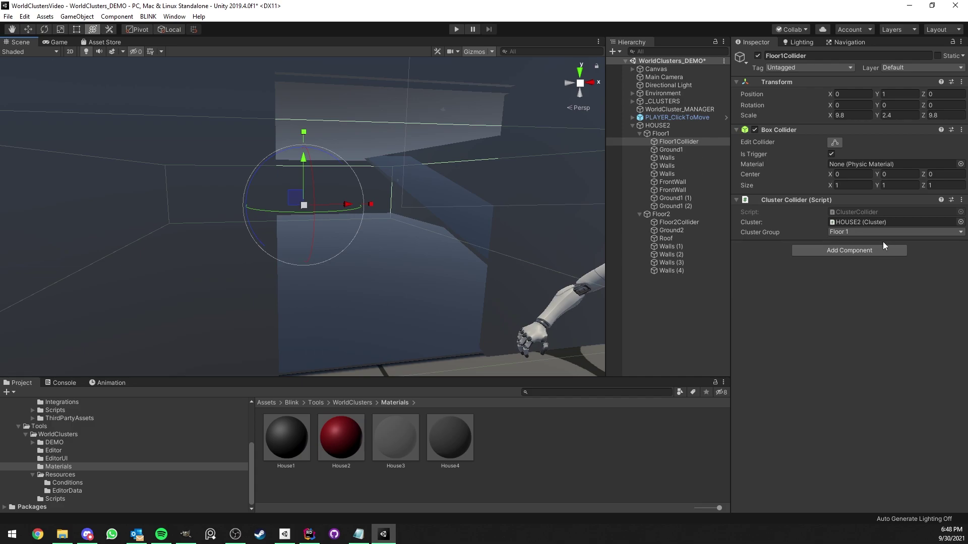
click(657, 125)
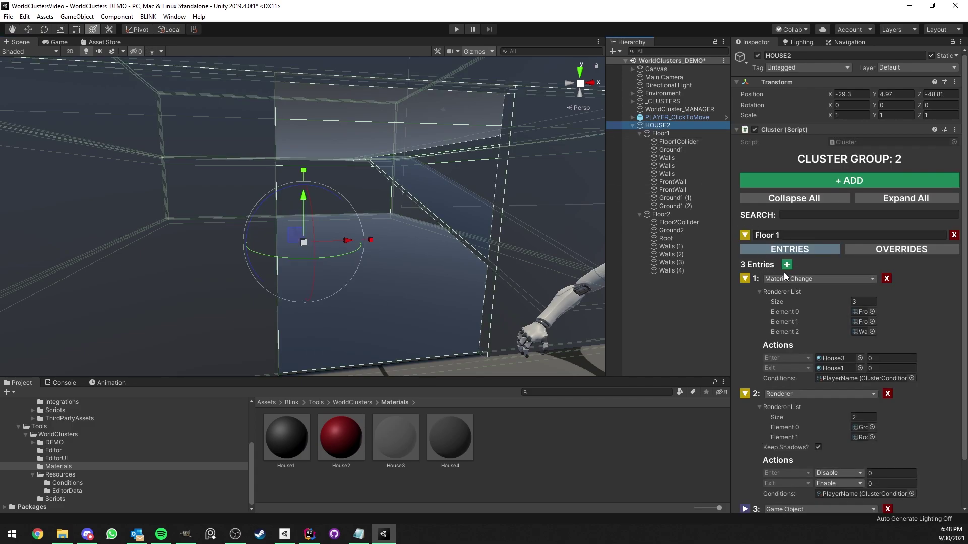
double_click(678, 222)
middle_drag(419, 111, 396, 153)
scroll(414, 167, up, 2)
right_drag(396, 153, 383, 156)
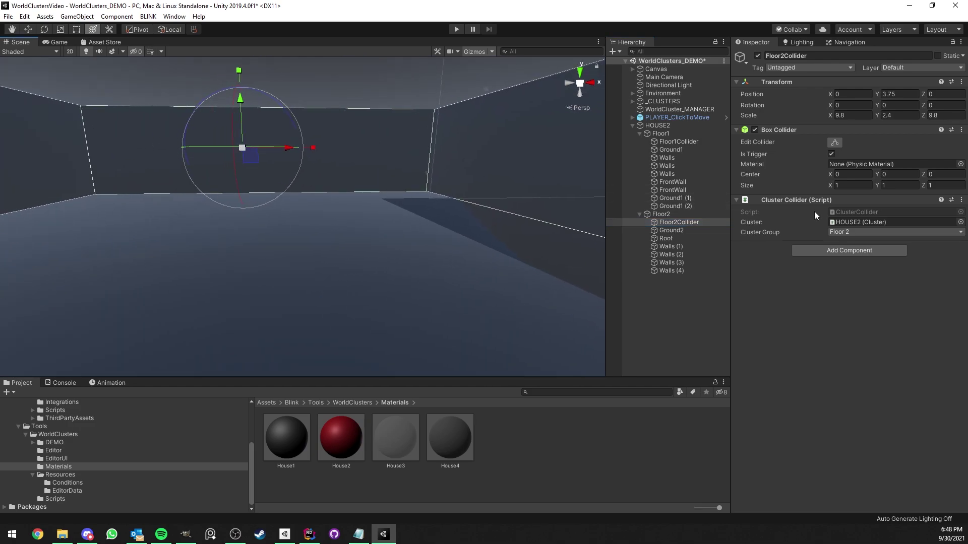
Step: Review the entries of HOUSE2's Floor 1 and Floor 2 cluster groups
click(666, 125)
scroll(814, 253, down, 2)
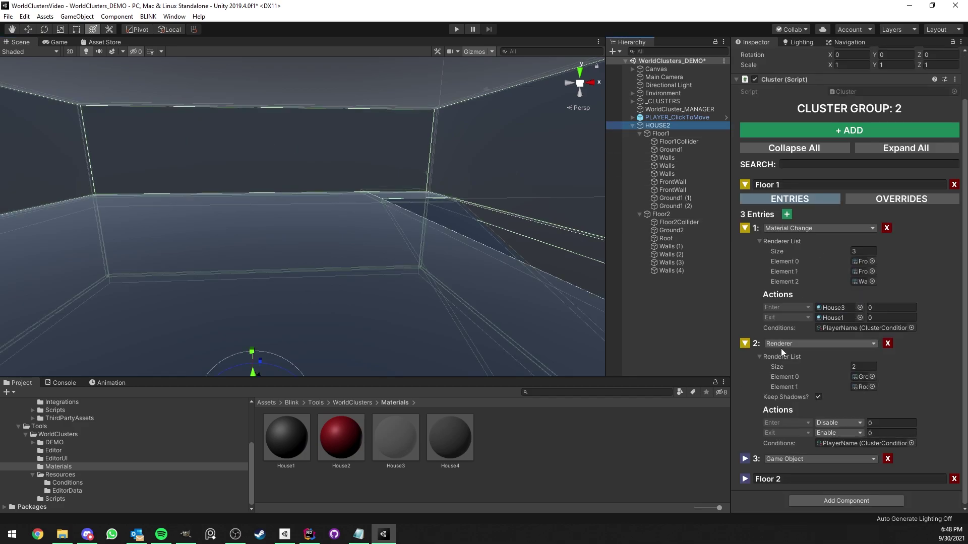
click(746, 478)
scroll(763, 469, down, 2)
click(745, 445)
Step: Run the scene in Play mode to test HOUSE2's floor clusters
scroll(413, 170, down, 10)
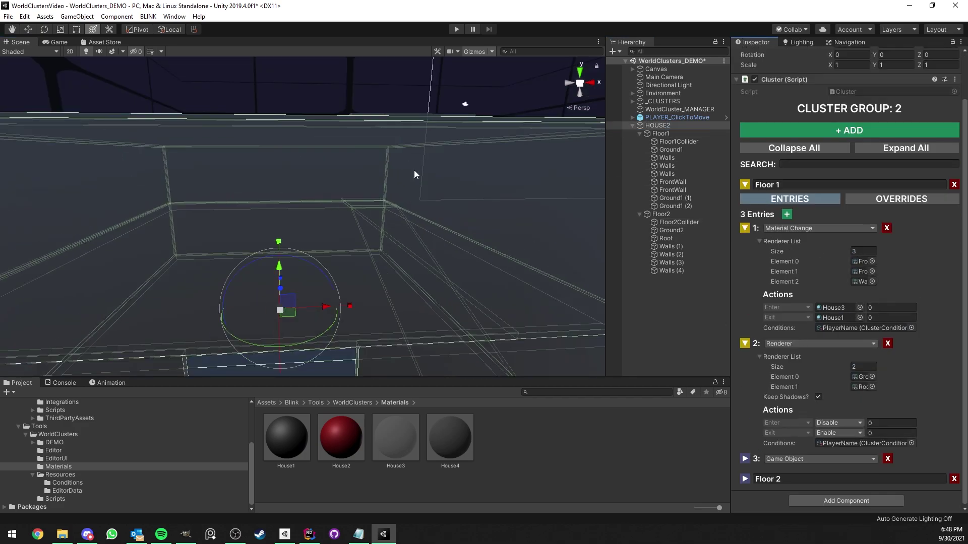
click(457, 30)
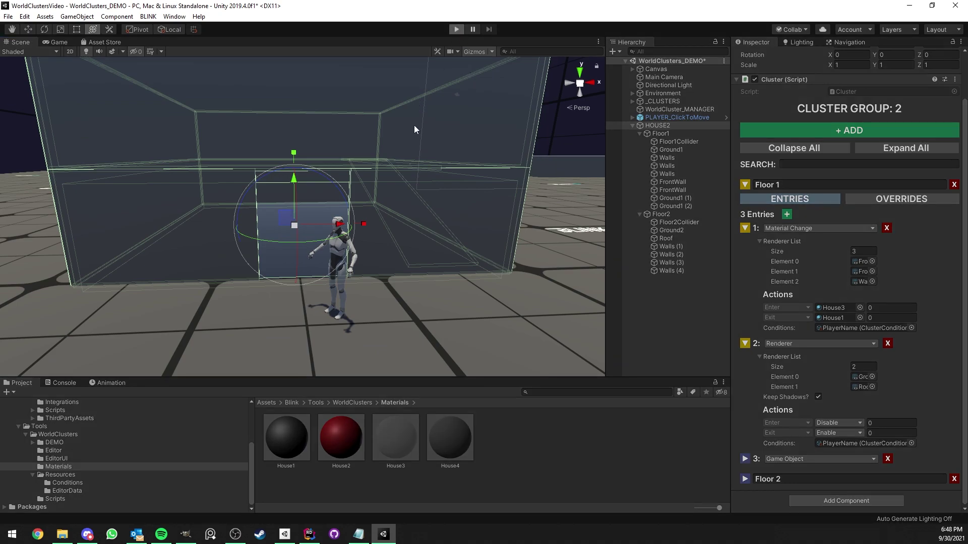